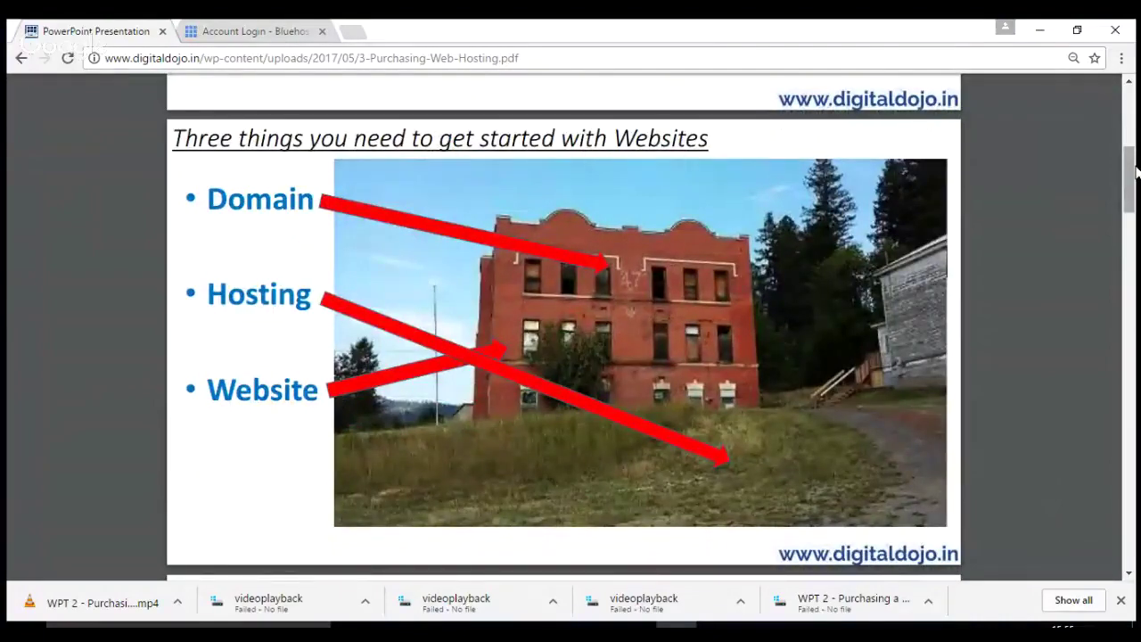
- Scroll the PDF slides past smartgardens.in to 'Hosting – Factors for buying a Hosting Service'
left_click_drag(1136, 171, 1136, 234)
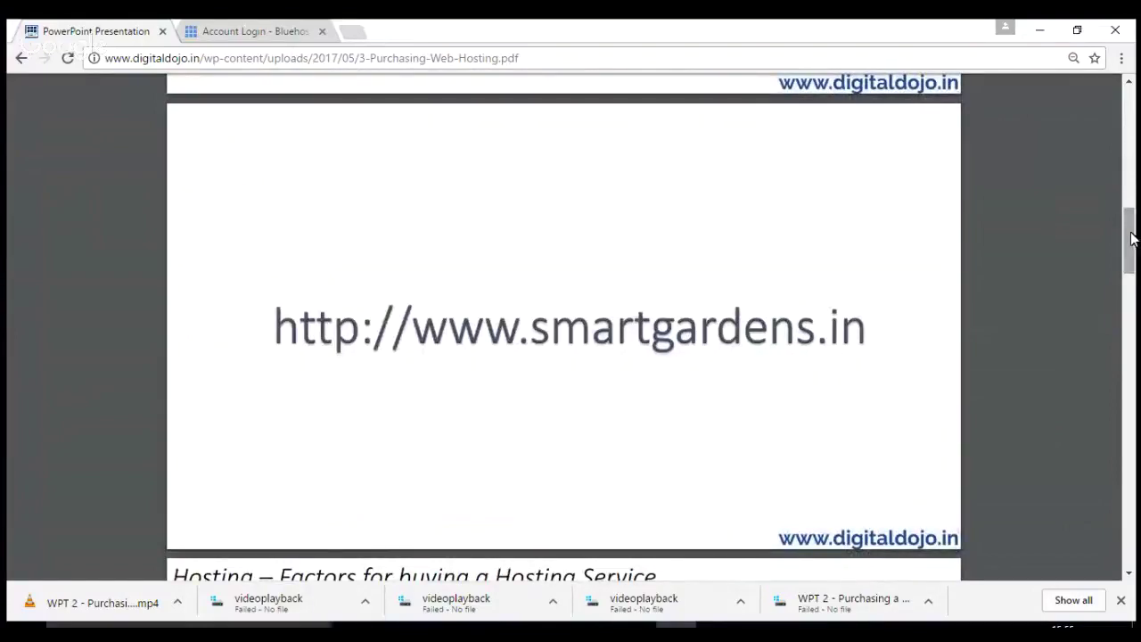
left_click_drag(1132, 238, 1135, 295)
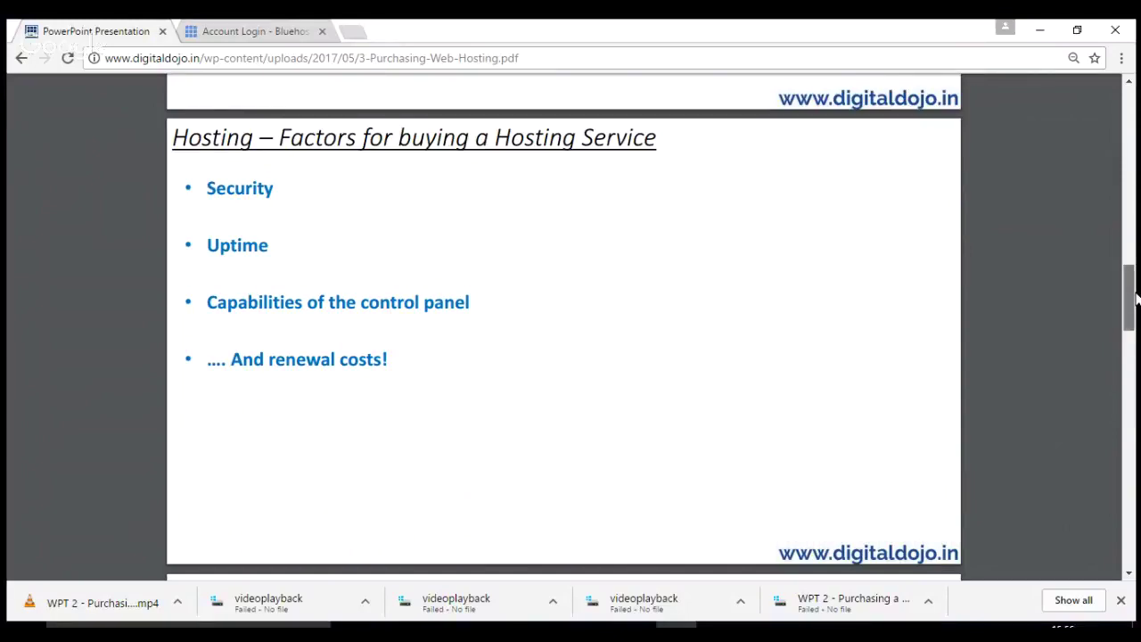
- Scroll the PDF to the 'Hosting – What after you buy?' slide, then switch to the Bluehost login tab
left_click_drag(1136, 300, 1136, 359)
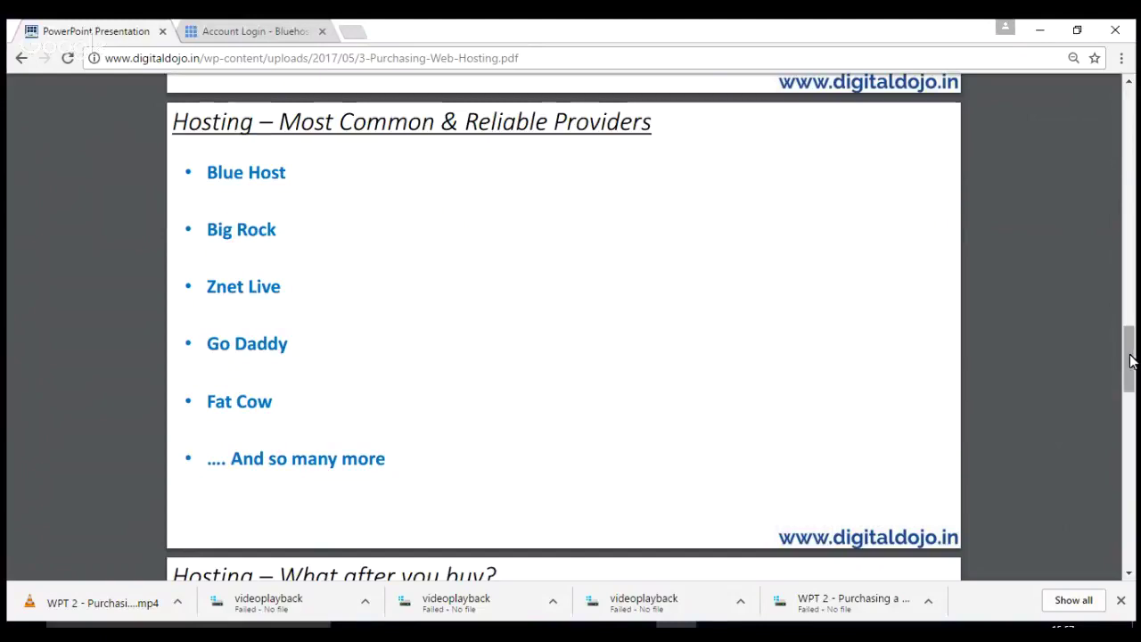
left_click_drag(1129, 362, 1135, 419)
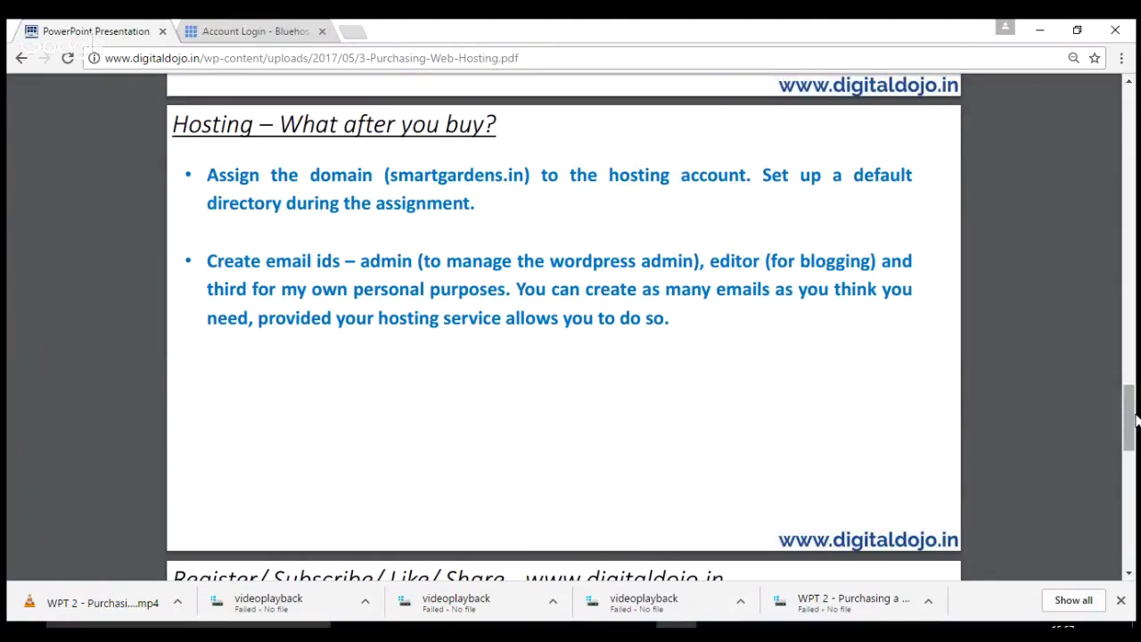
mouse_move(1103, 416)
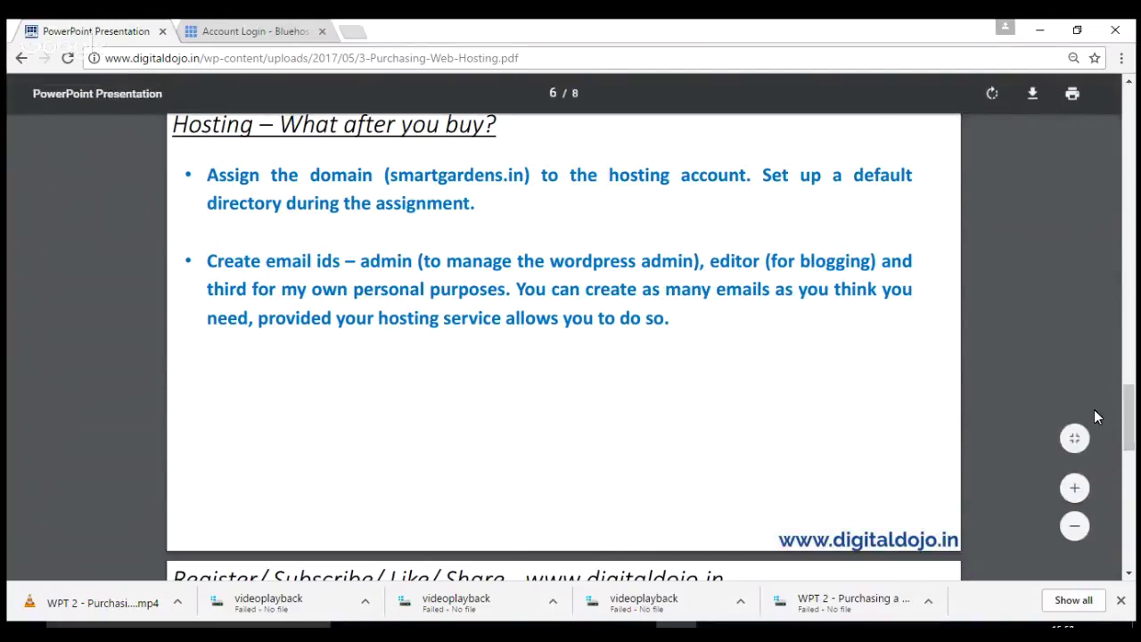
left_click(294, 36)
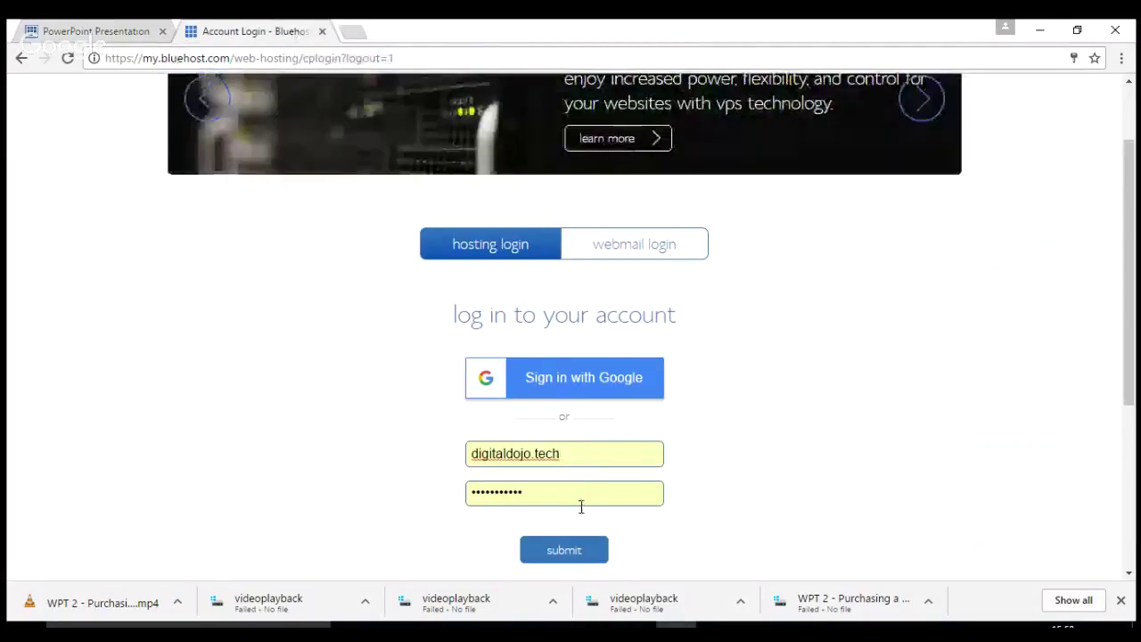
- Submit the filled-in Bluehost hosting login to reach the account dashboard
left_click(580, 556)
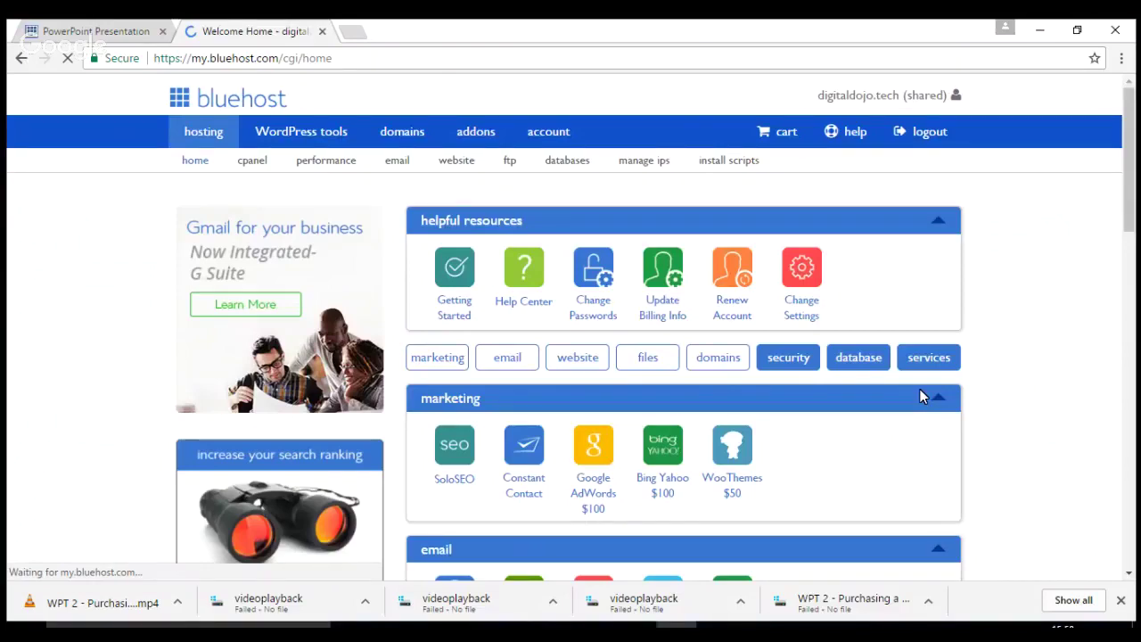
- Scroll the Bluehost home page down to the domains section
left_click_drag(1131, 120, 1130, 152)
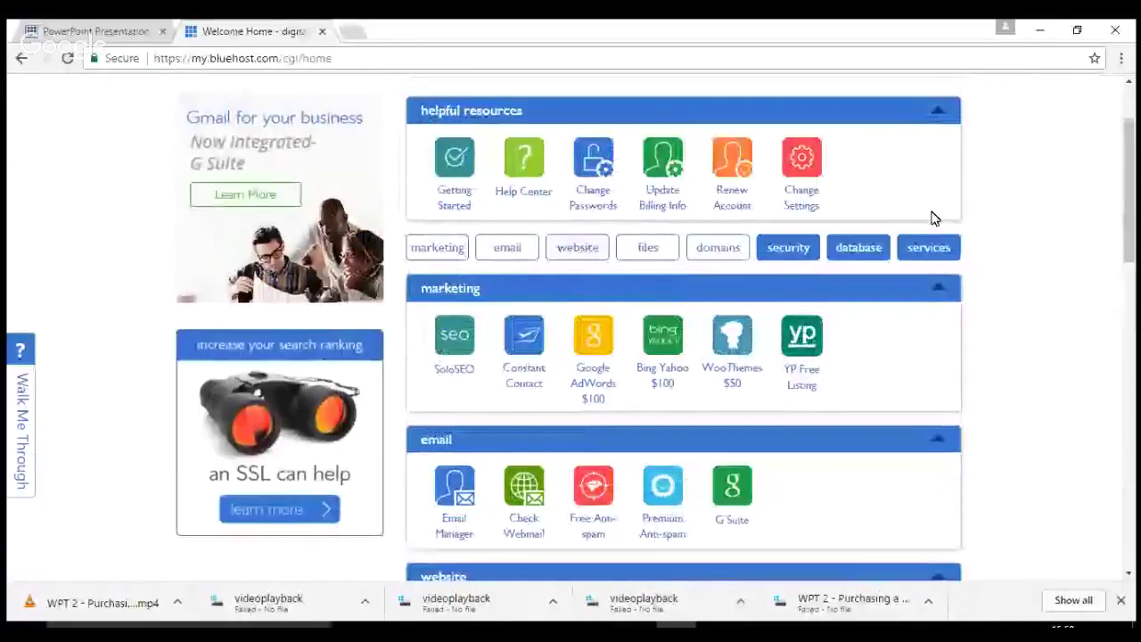
left_click(829, 257)
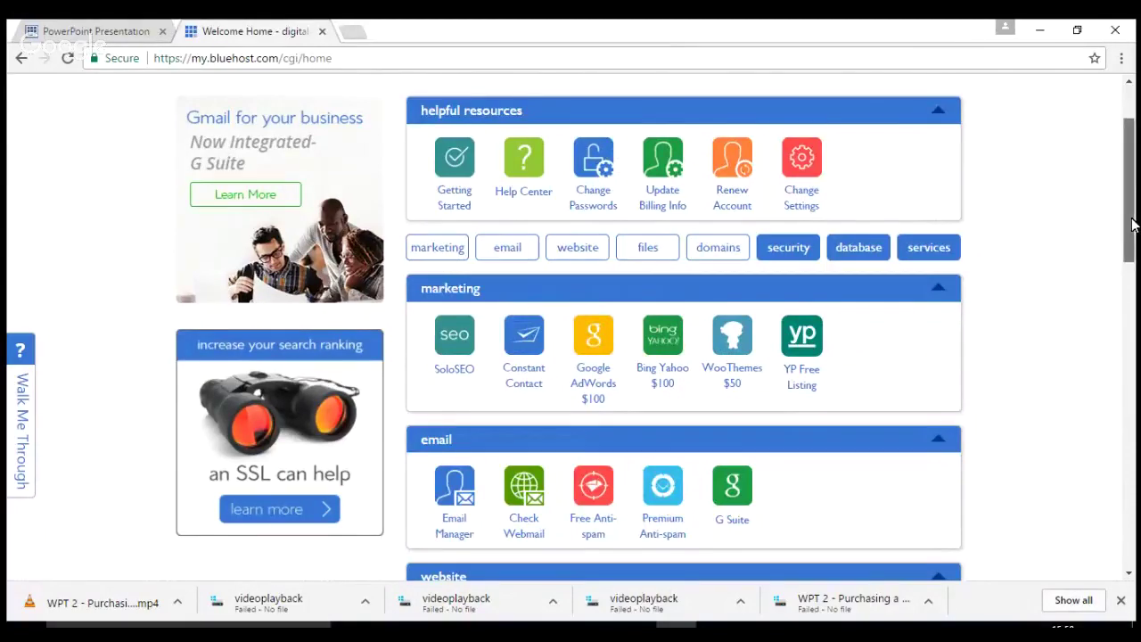
left_click_drag(1132, 224, 1135, 379)
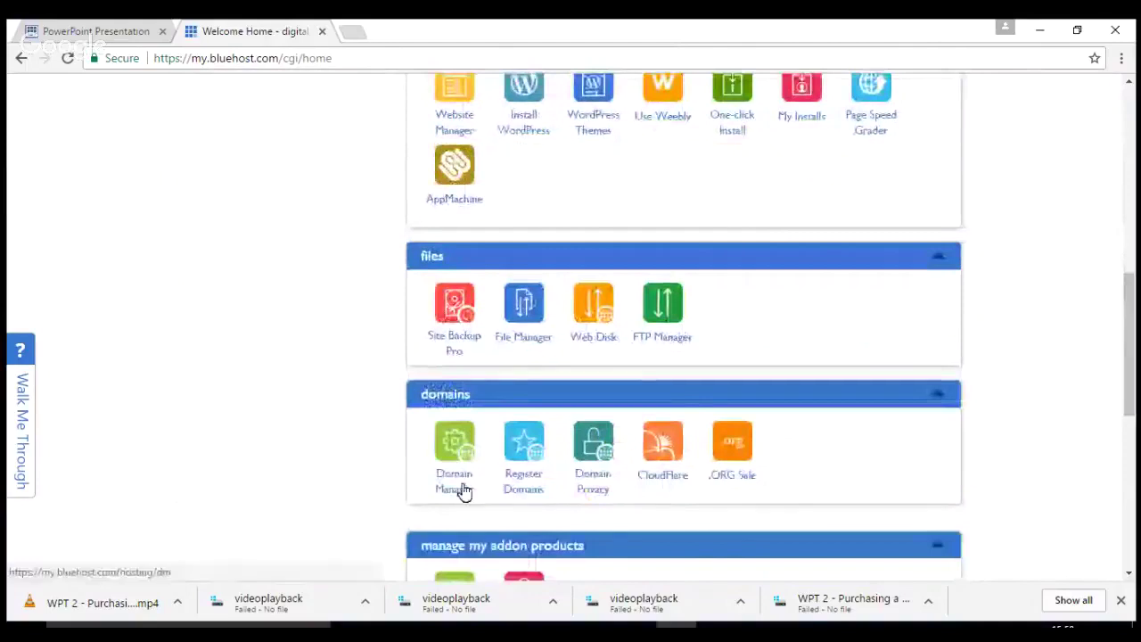
- Set Chrome's page zoom to 110% and go to the Domain Manager
left_click(1121, 58)
left_click(1071, 214)
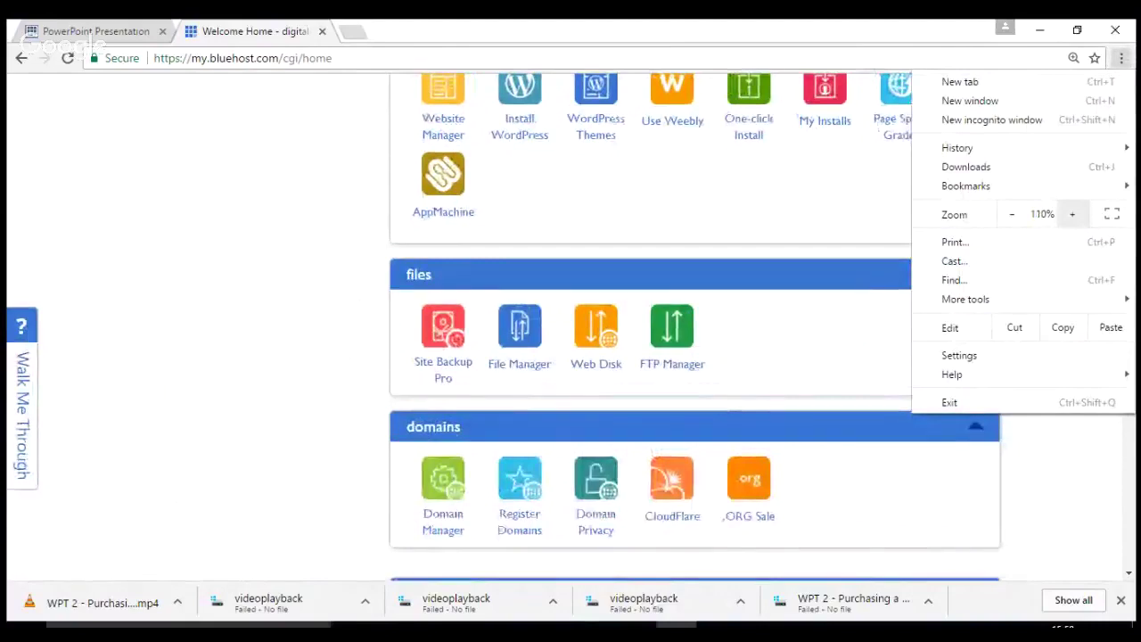
left_click(1071, 214)
left_click(1071, 214)
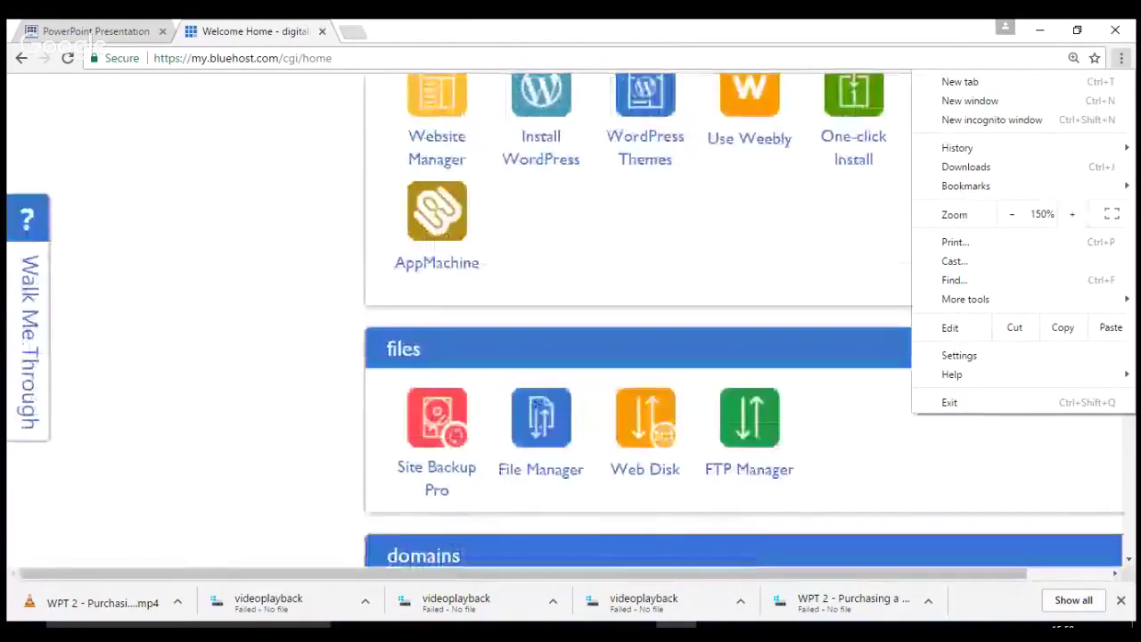
left_click(1012, 214)
left_click(1012, 214)
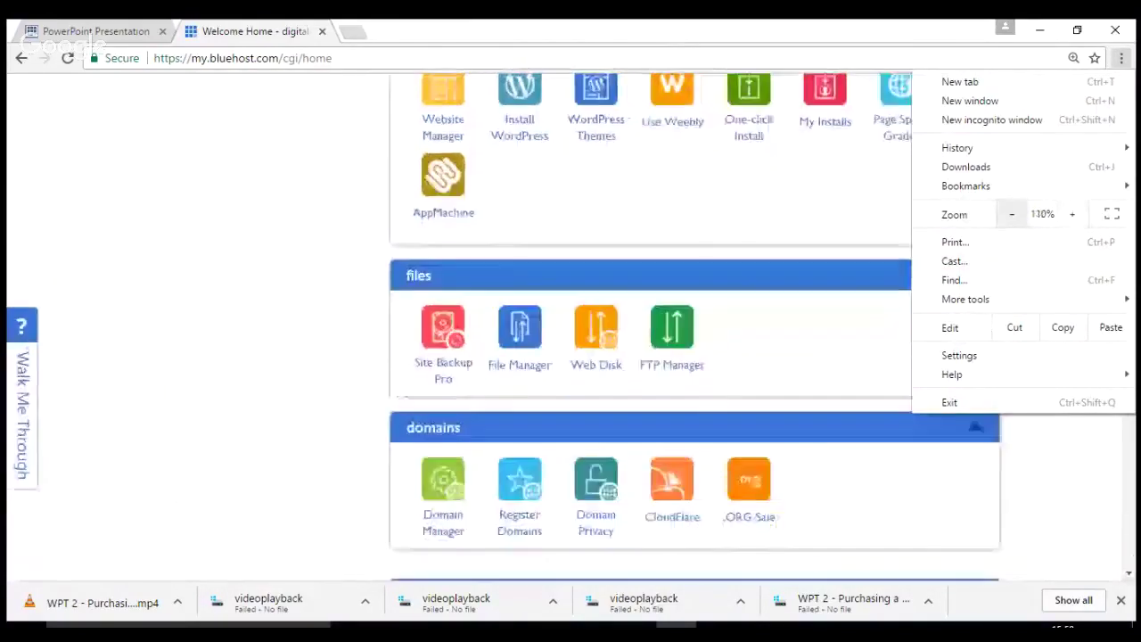
left_click(202, 334)
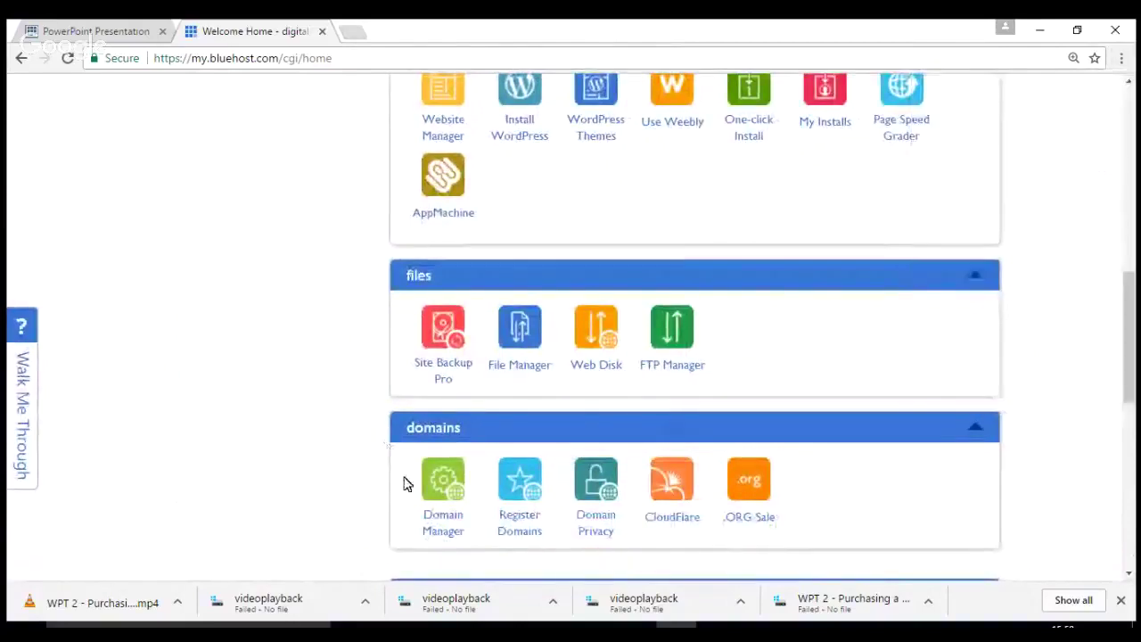
left_click(443, 524)
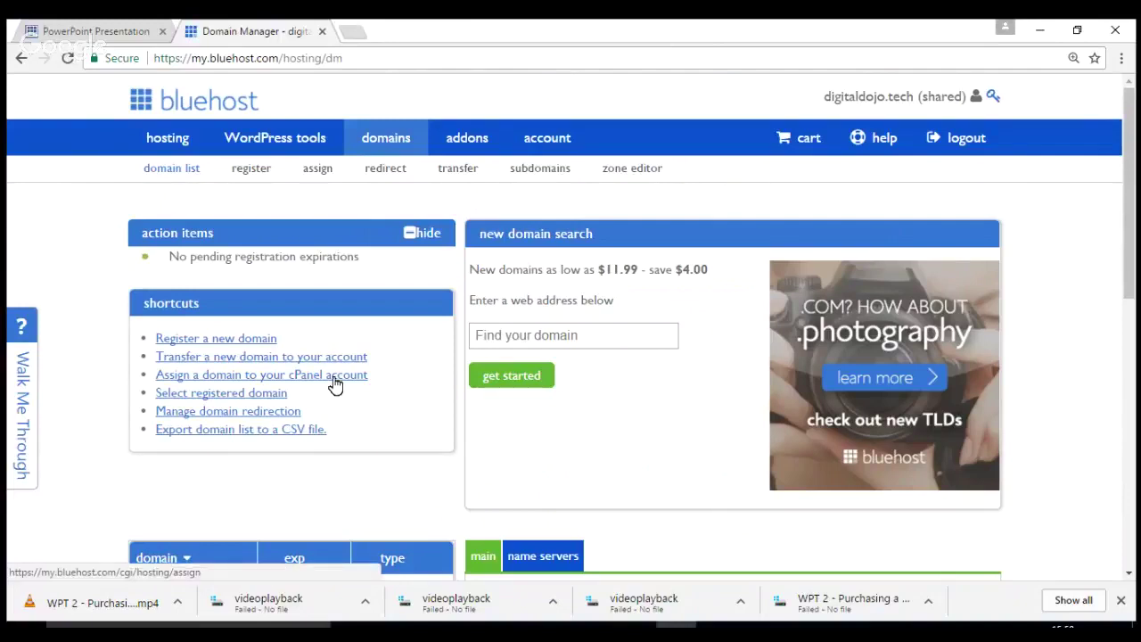
- Start assigning a new domain to the cPanel account, entering smartgardens.in
left_click(336, 382)
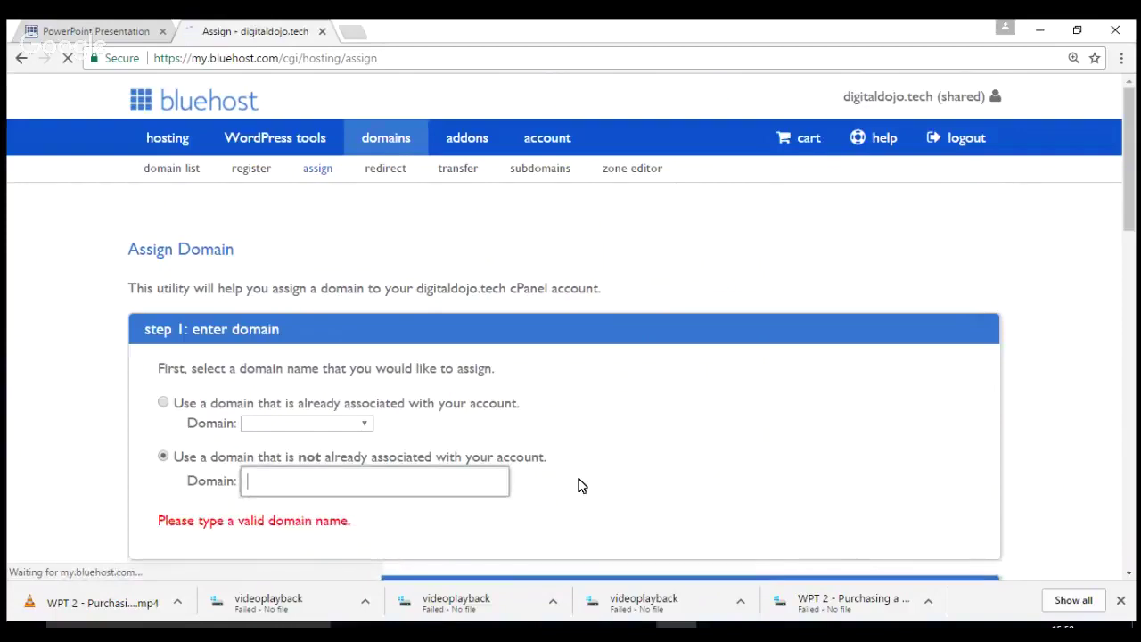
type("smart")
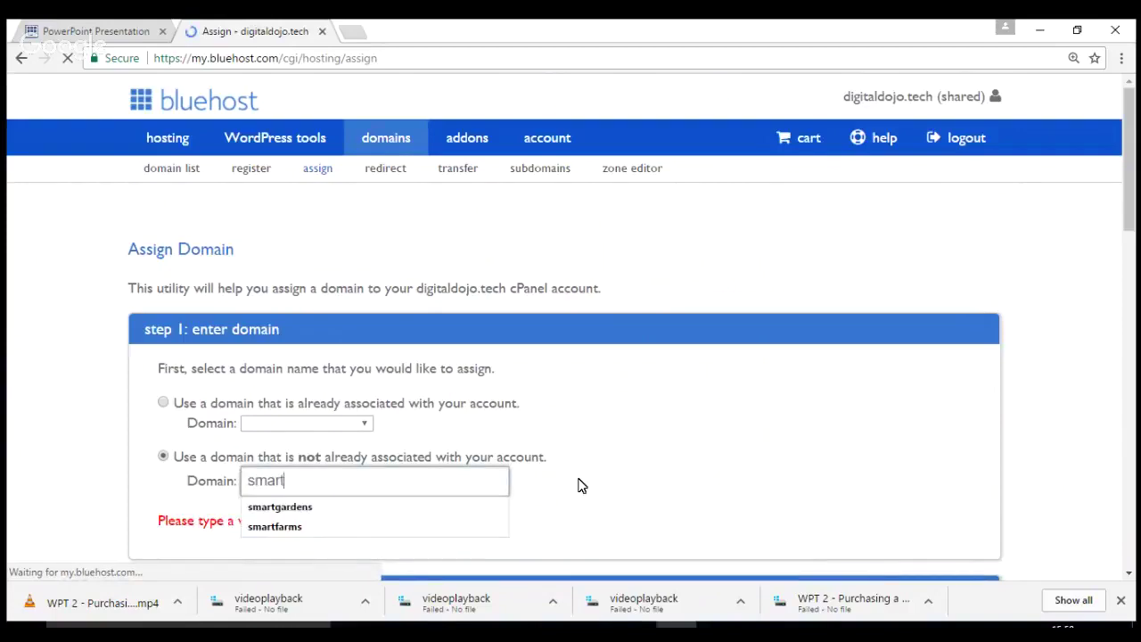
type("gardens")
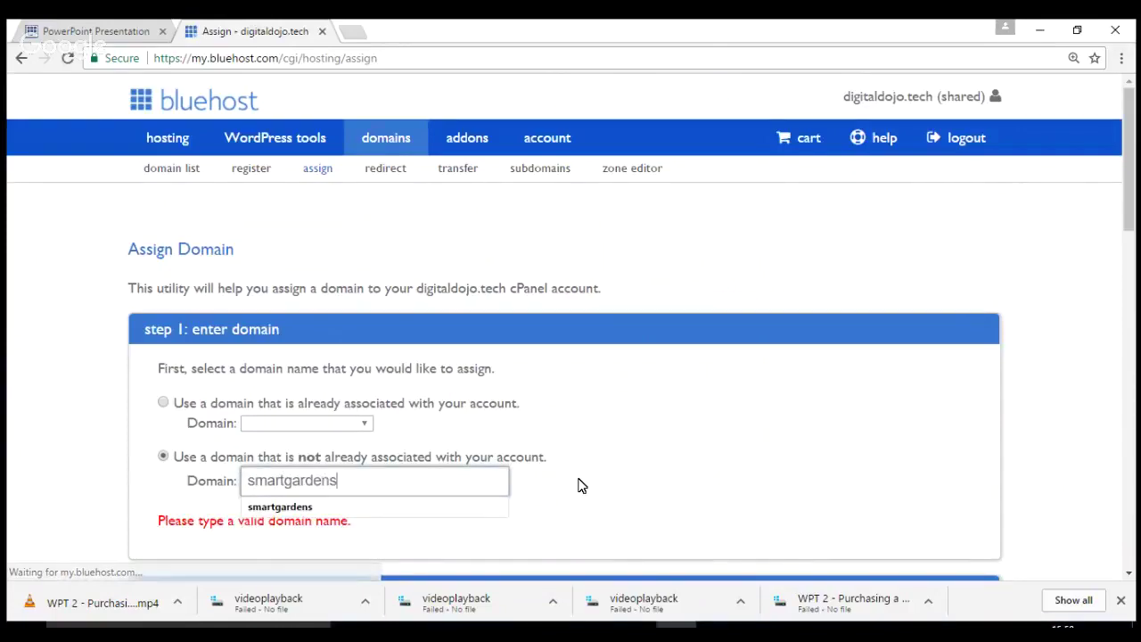
type(".in")
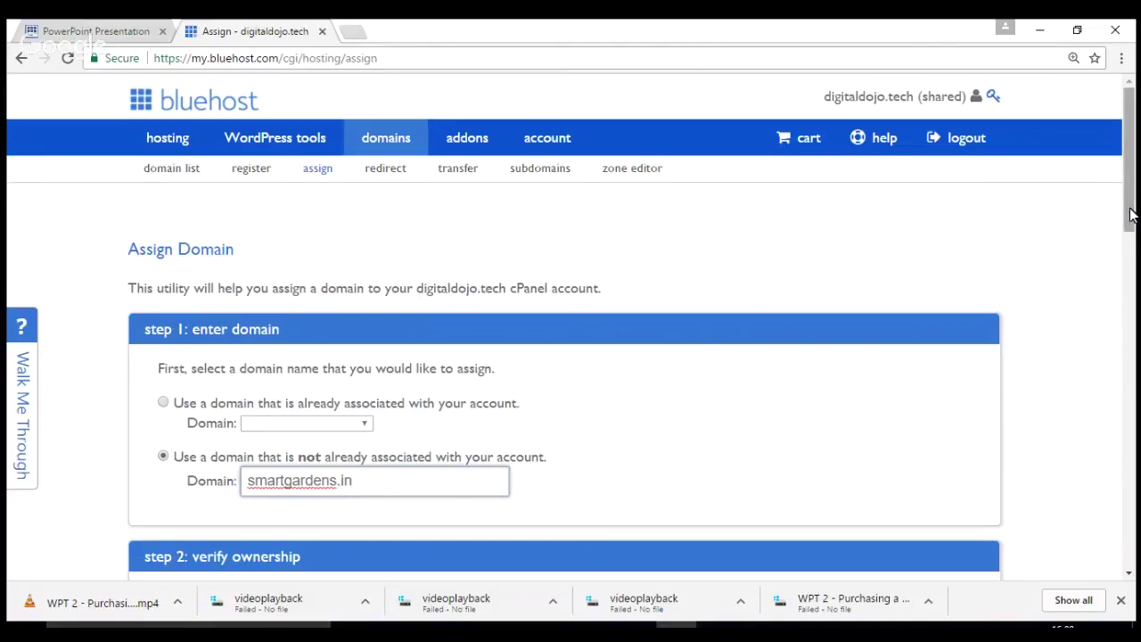
left_click_drag(1131, 214, 1133, 272)
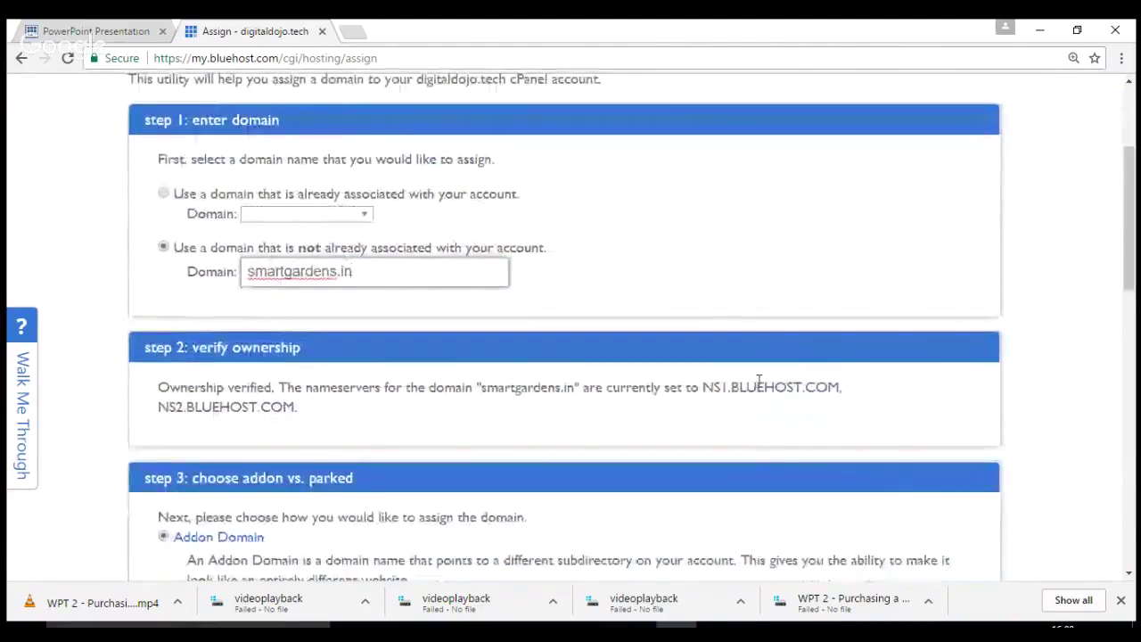
left_click_drag(706, 385, 436, 420)
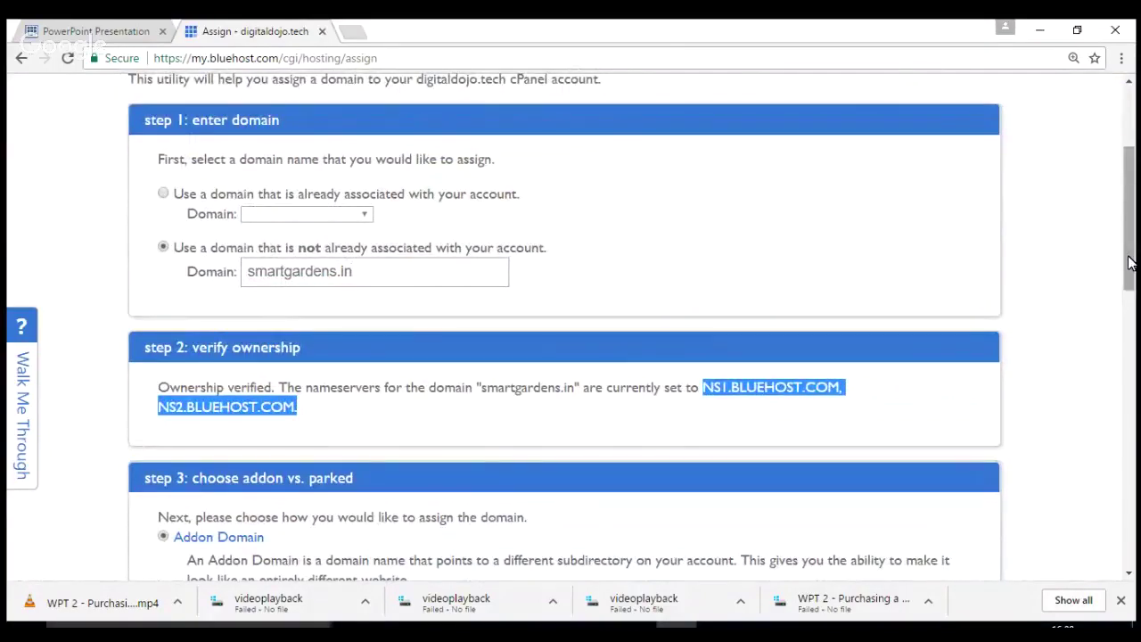
left_click_drag(1129, 262, 1136, 344)
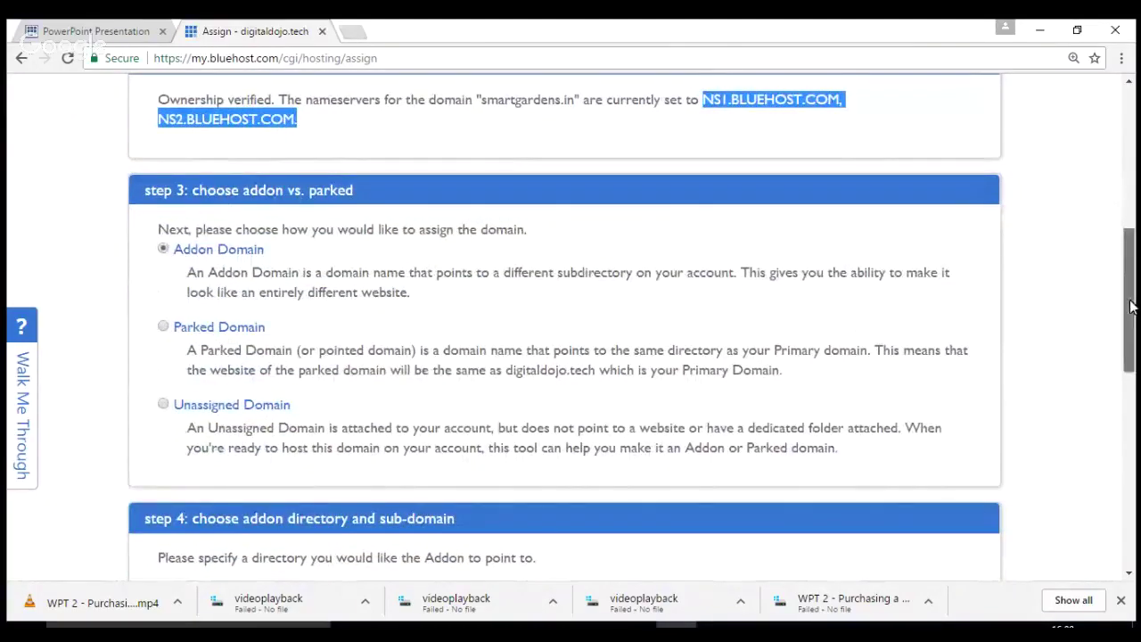
left_click_drag(1131, 306, 1135, 395)
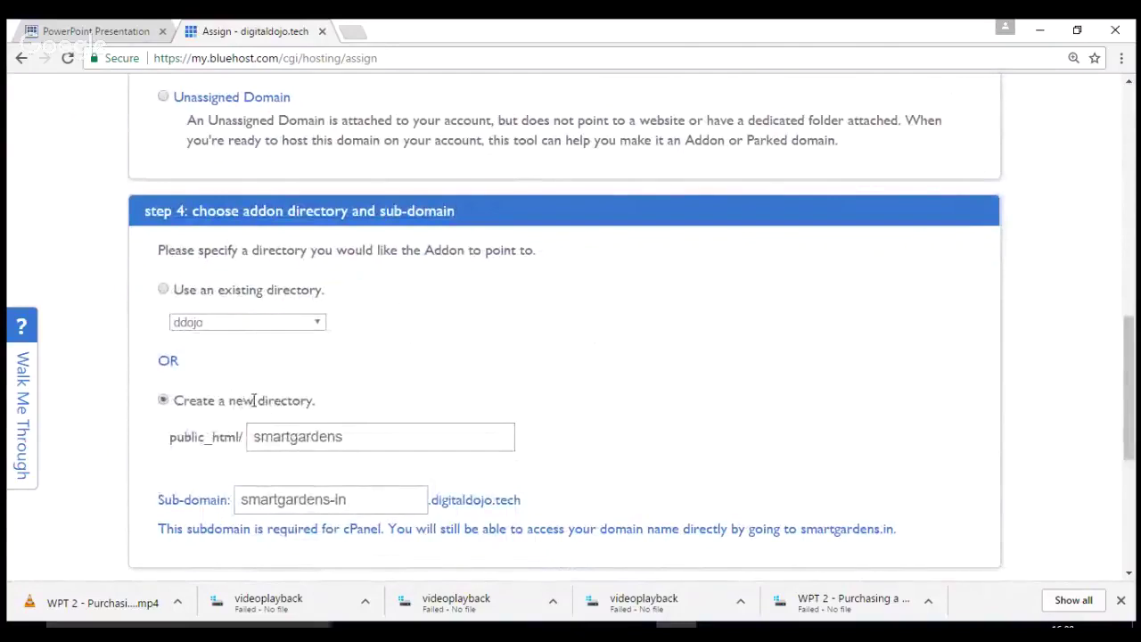
- Submit smartgardens.in as an addon domain with new directory smartgardens and sub-domain smartgardens-in
left_click_drag(270, 401, 331, 405)
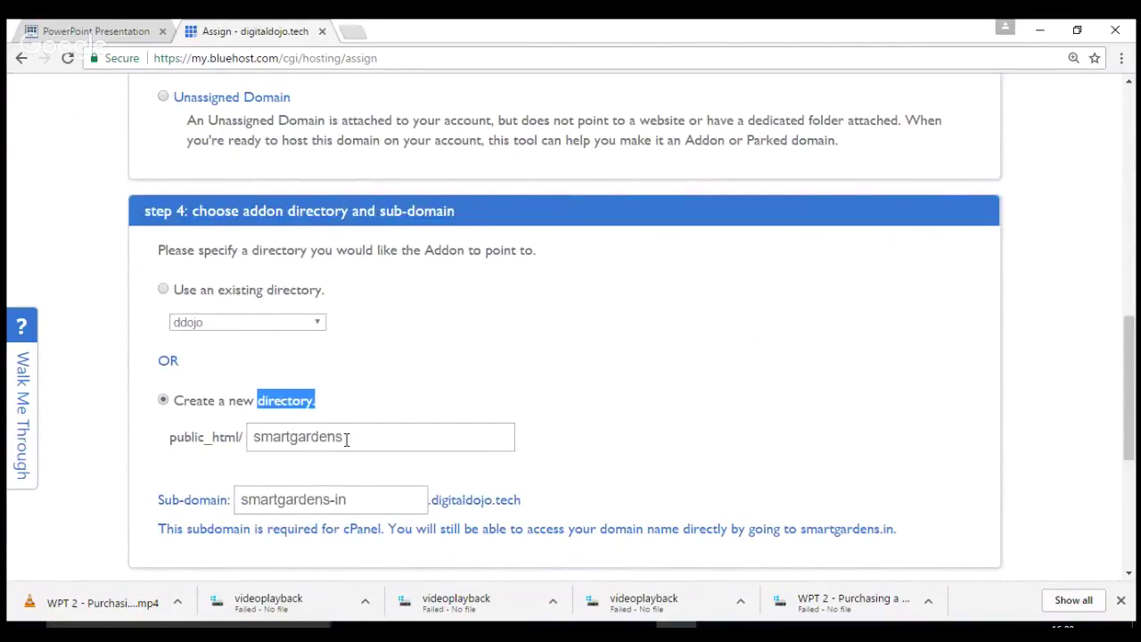
left_click(349, 438)
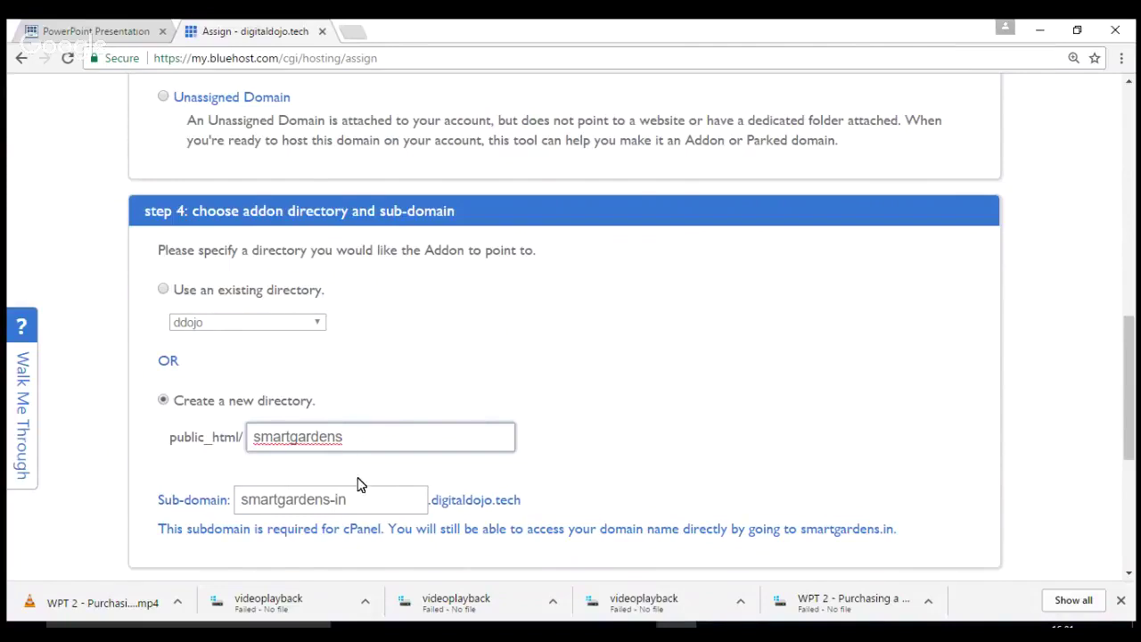
left_click(359, 501)
left_click_drag(361, 502, 227, 505)
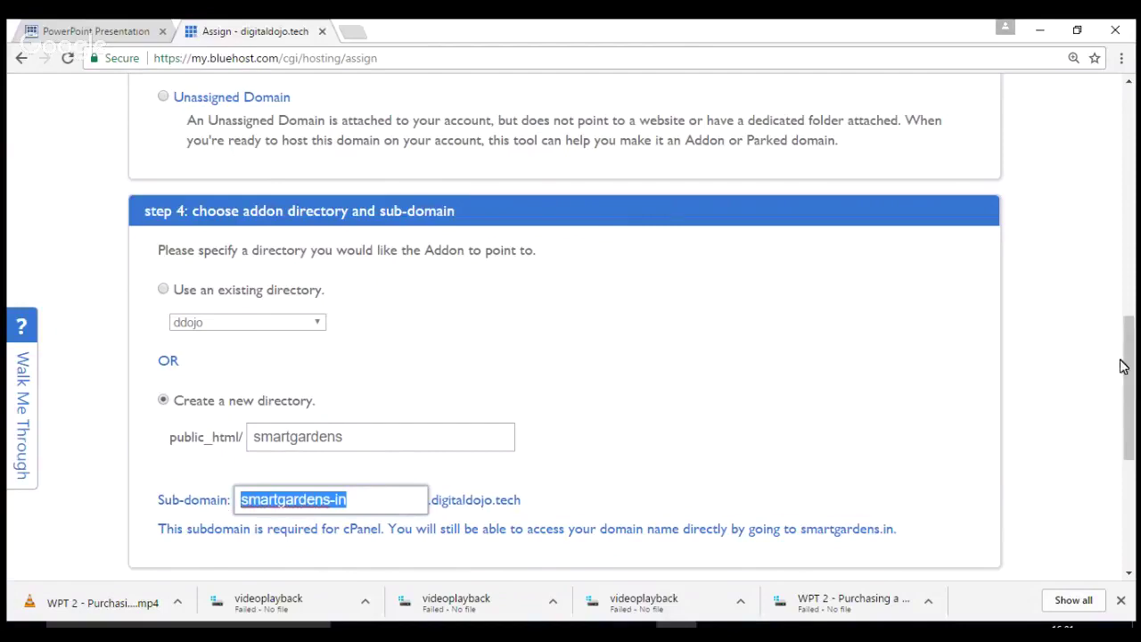
left_click_drag(1130, 369, 1134, 401)
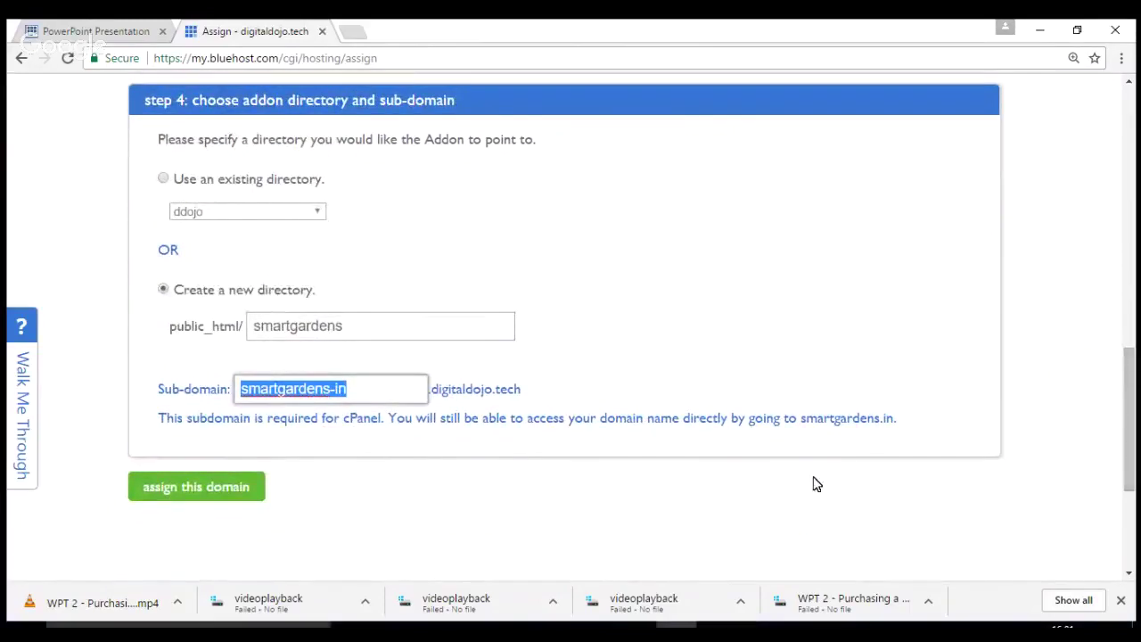
left_click(228, 490)
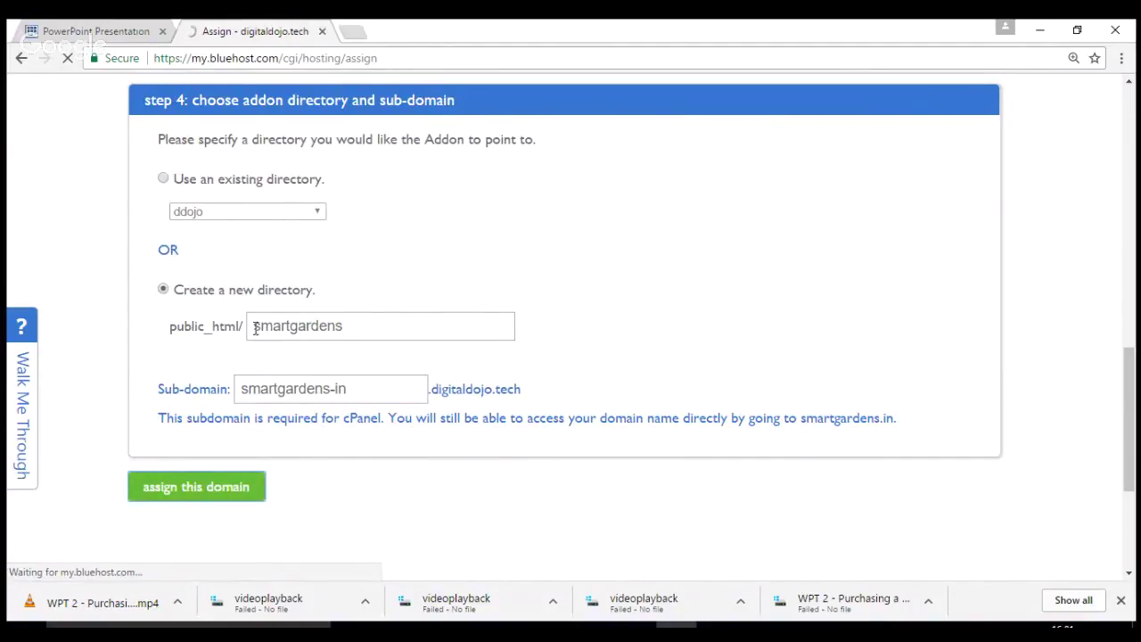
left_click_drag(255, 329, 349, 339)
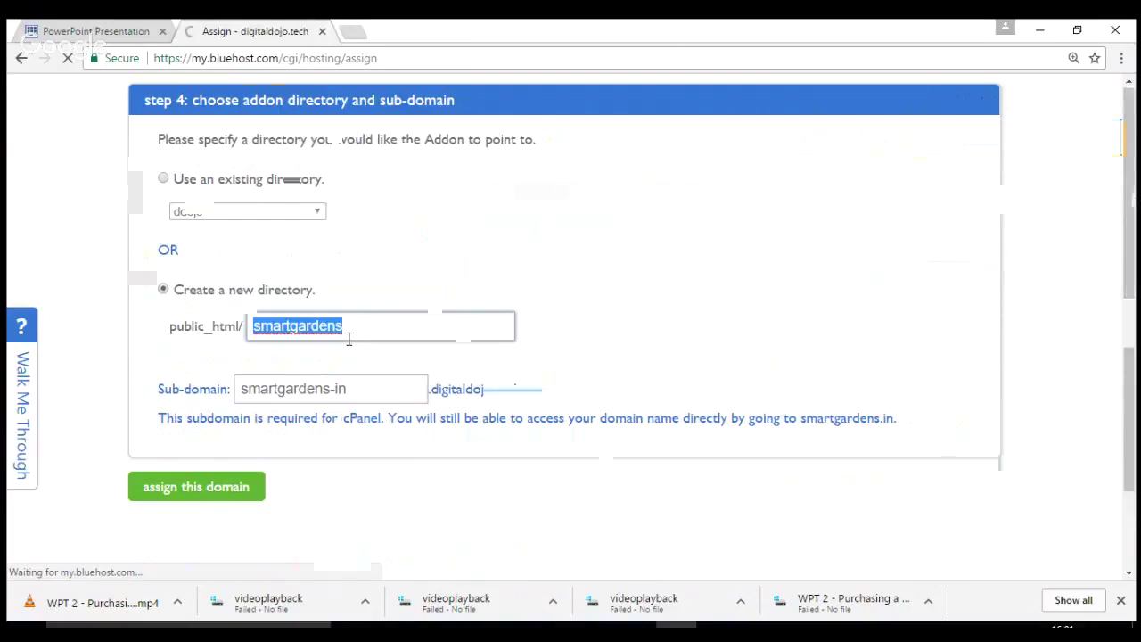
- Review the smartgardens.in addon-domain success summary, then return to the hosting home page
scroll(1136, 263, "down", 3)
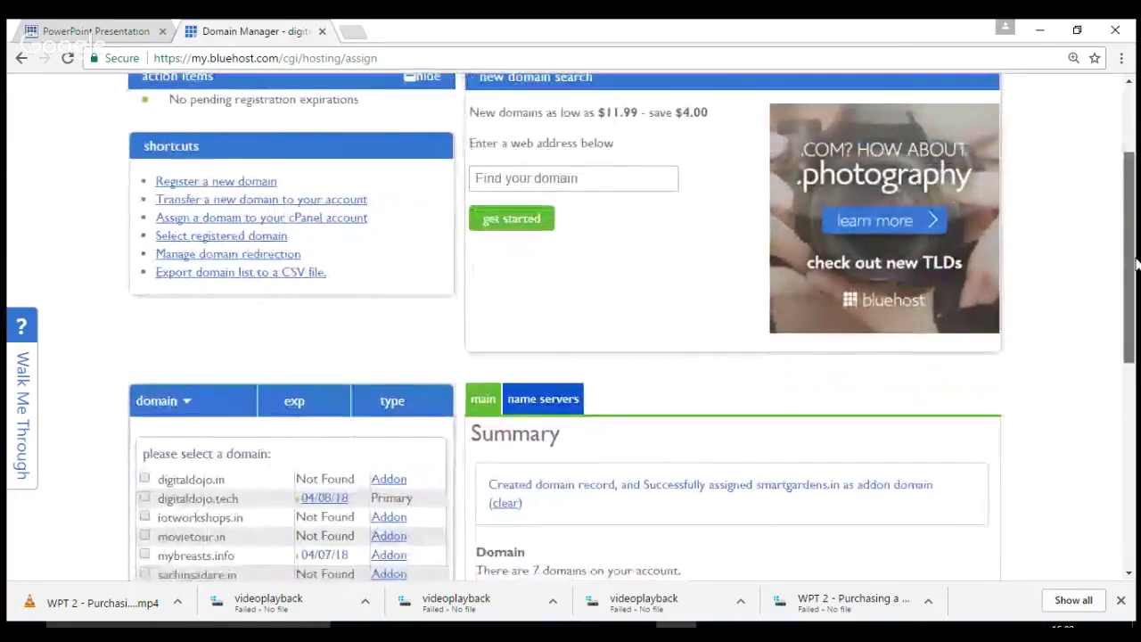
scroll(178, 530, "down", 2)
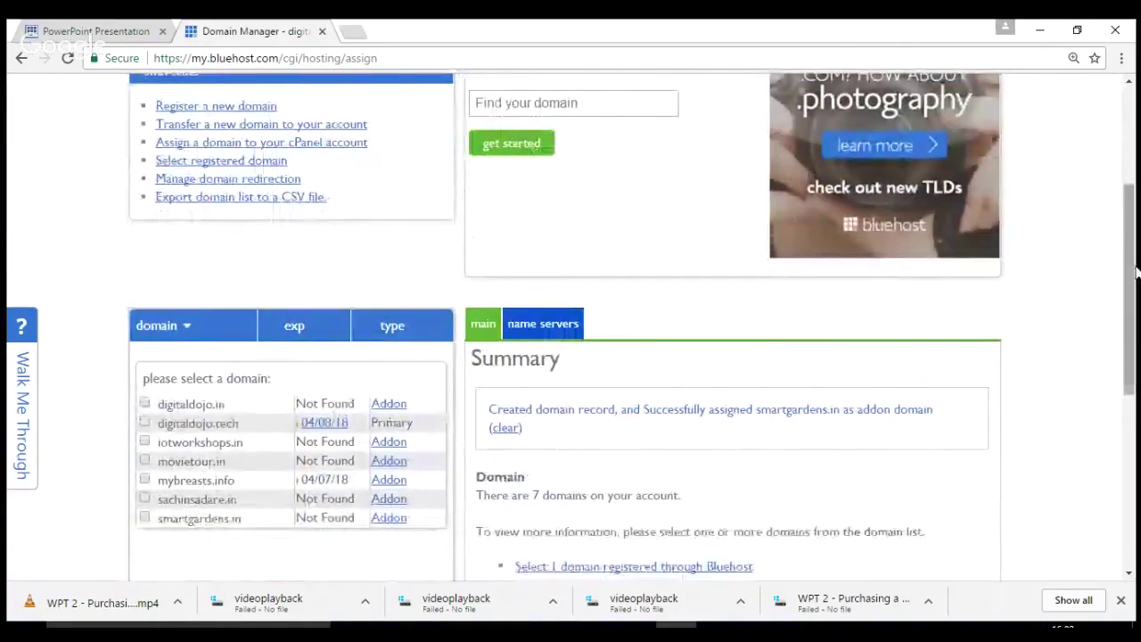
scroll(1136, 272, "up", 5)
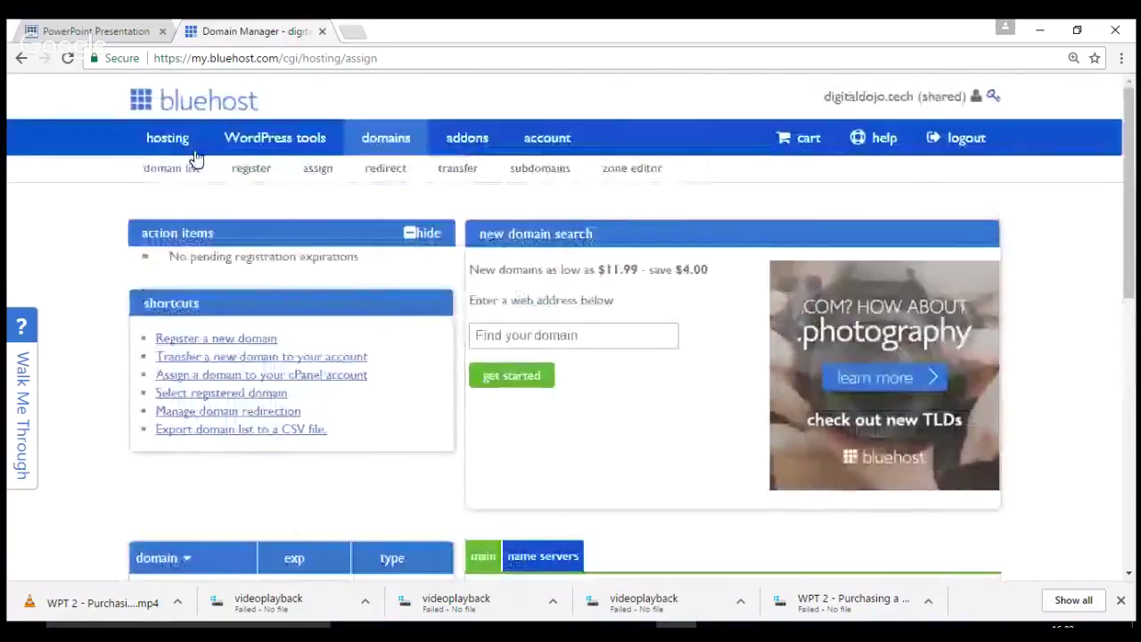
left_click(169, 140)
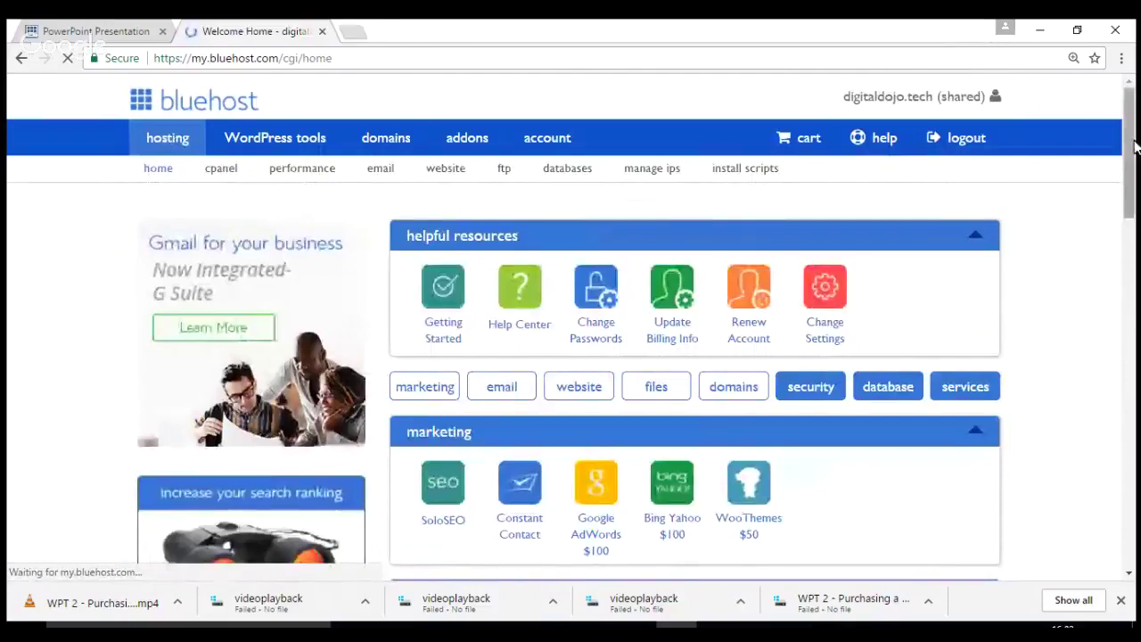
- Filter hosting tools to email, go to the Email Manager, and start a new email account
left_click_drag(1134, 147, 1115, 116)
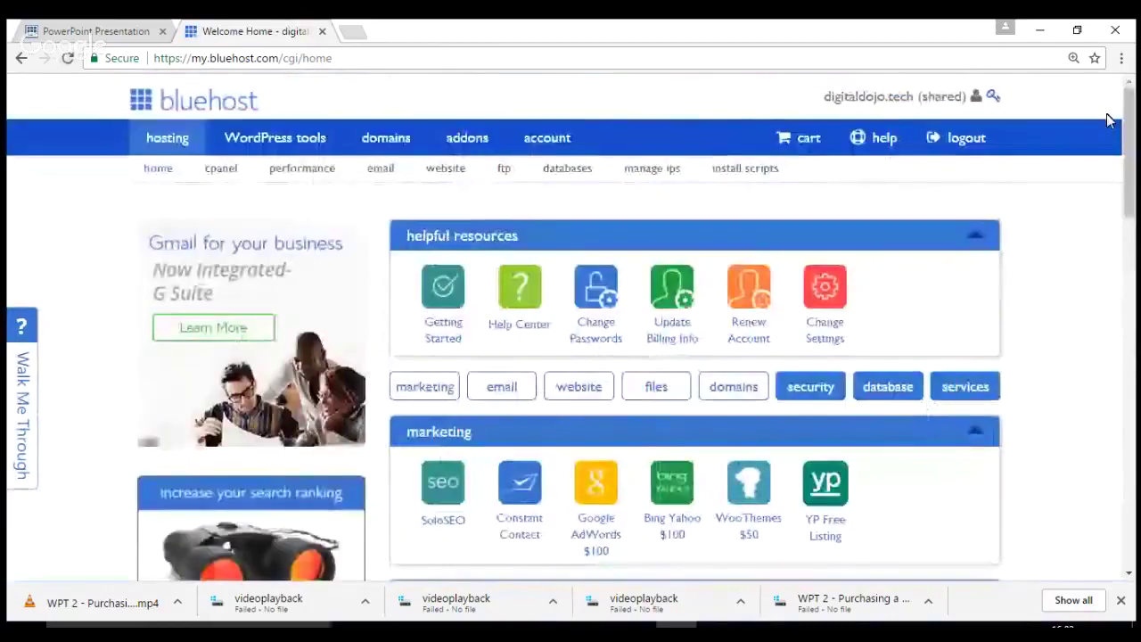
left_click(505, 387)
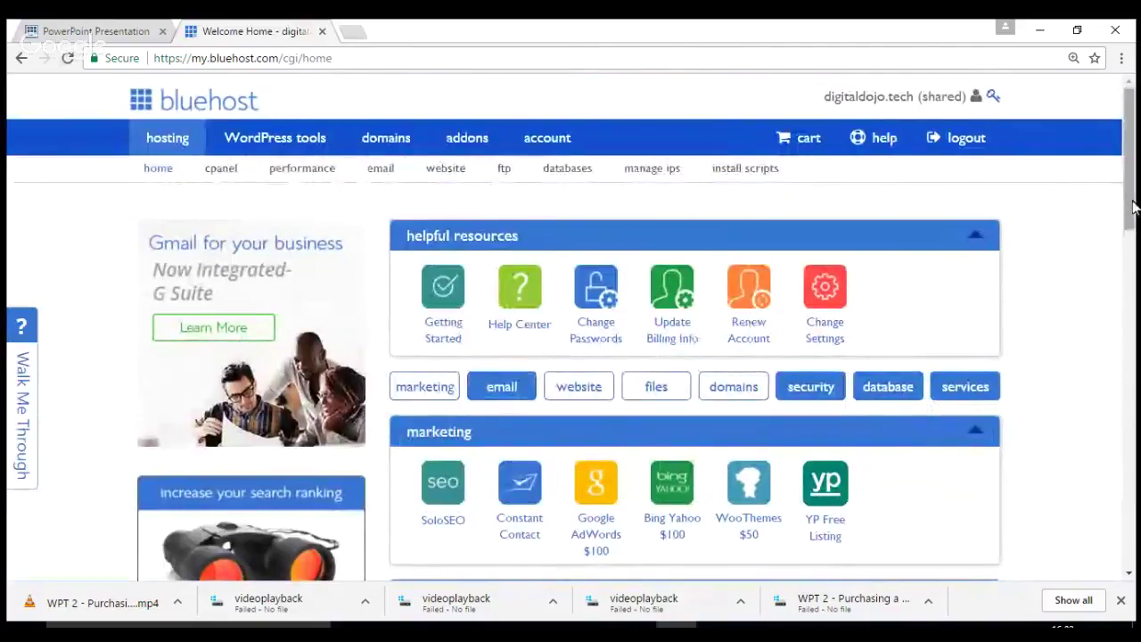
left_click_drag(1134, 207, 1095, 184)
left_click(526, 401)
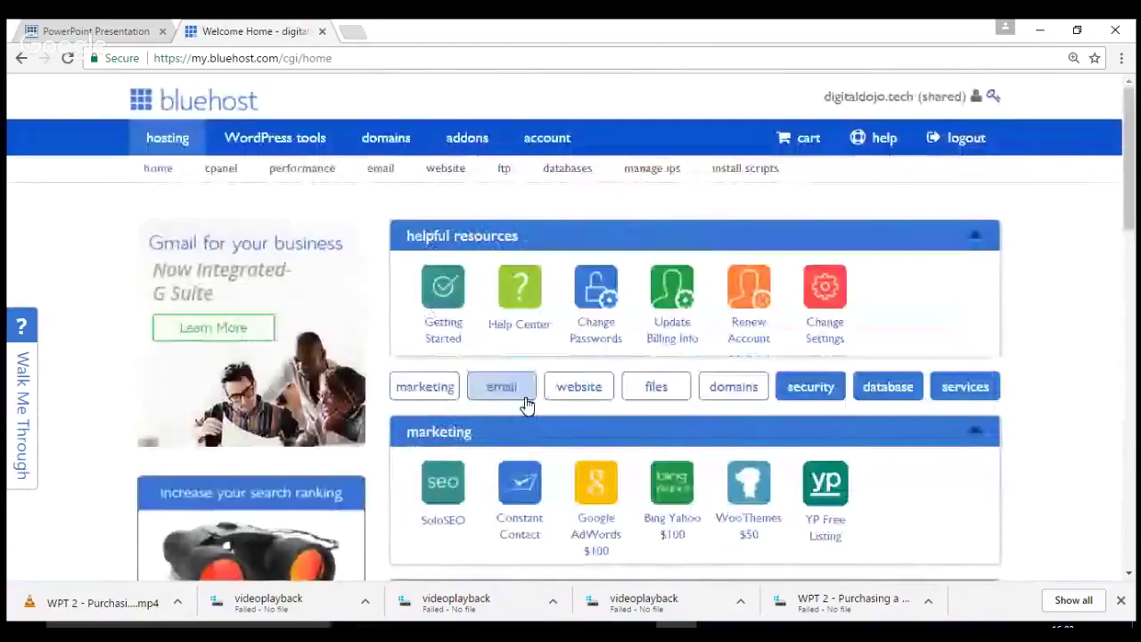
left_click(512, 401)
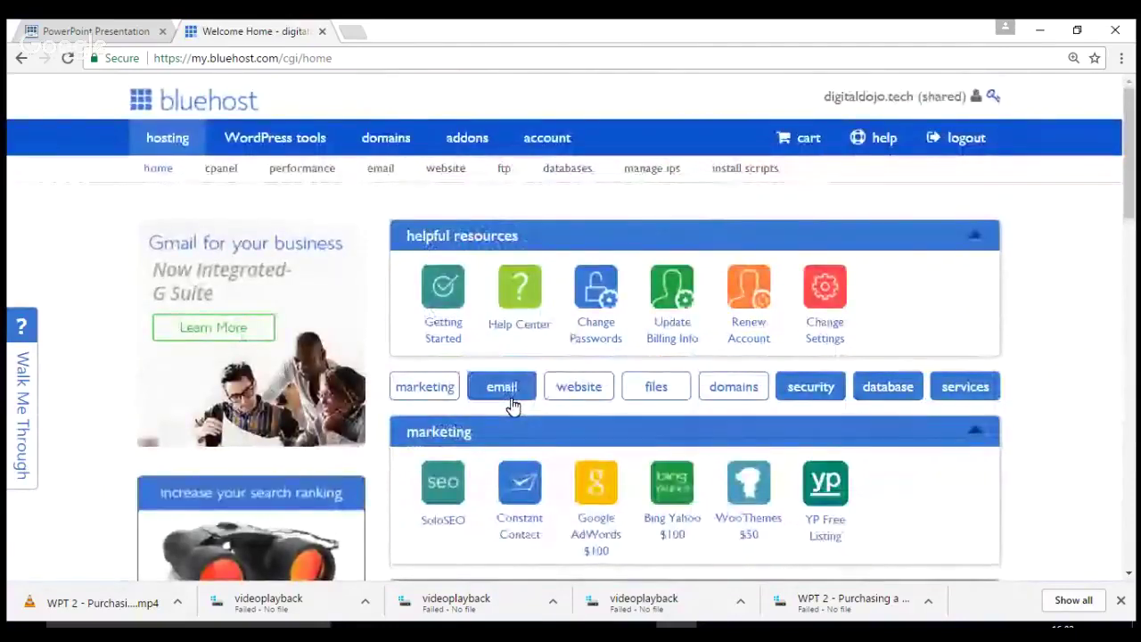
left_click(385, 173)
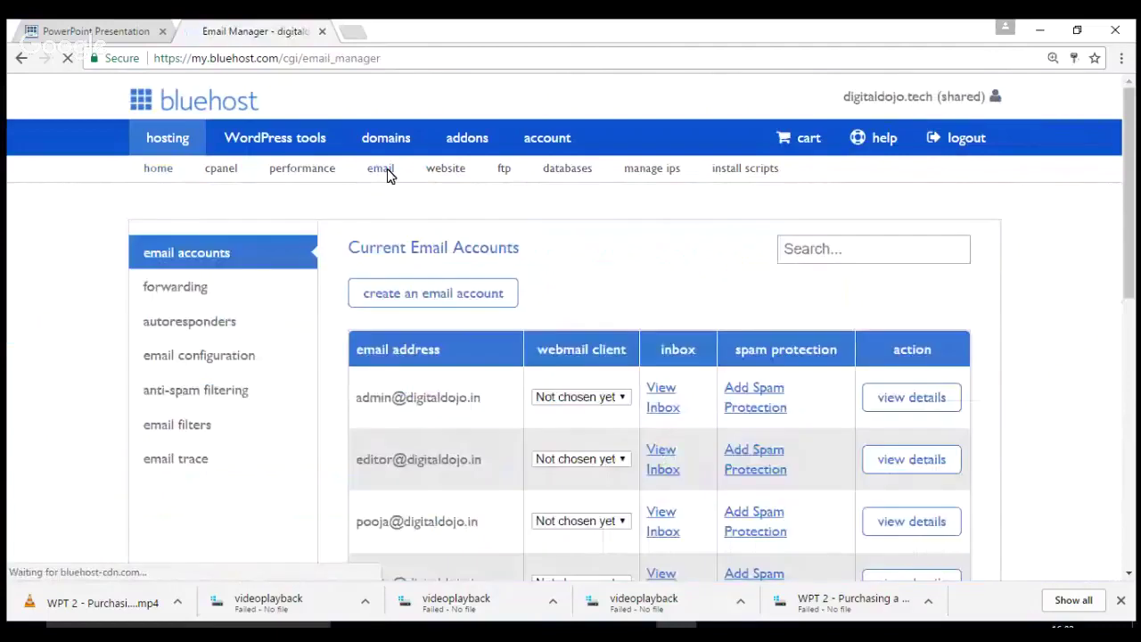
left_click(432, 293)
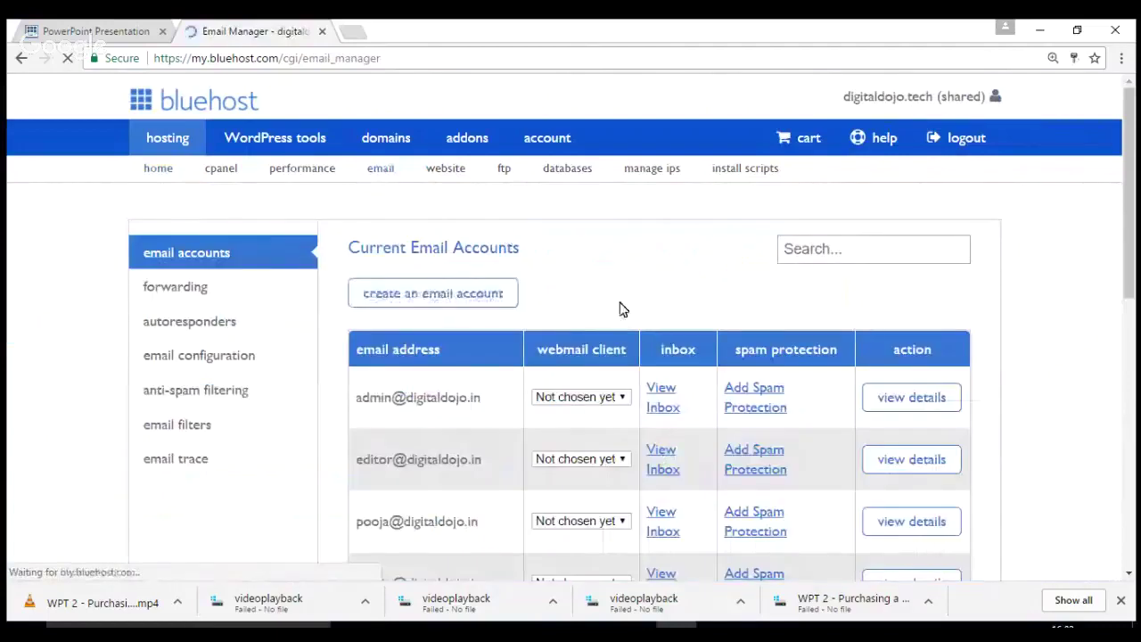
left_click(449, 300)
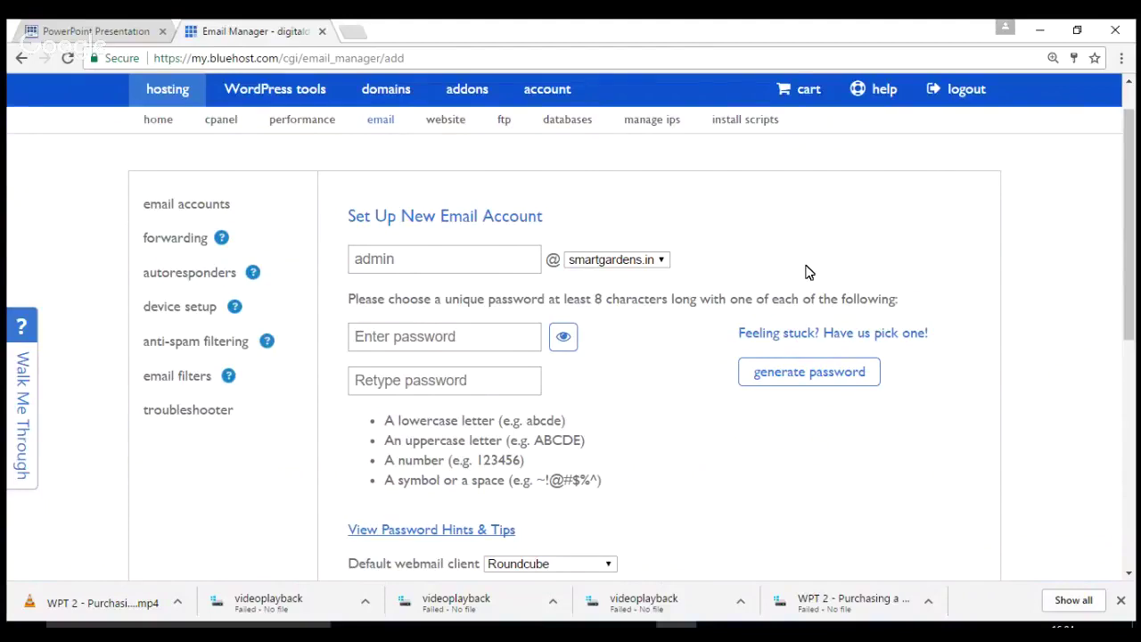
- Give the admin mailbox a Fair-strength password with a matching retype, keeping 250 MB storage
left_click(457, 258)
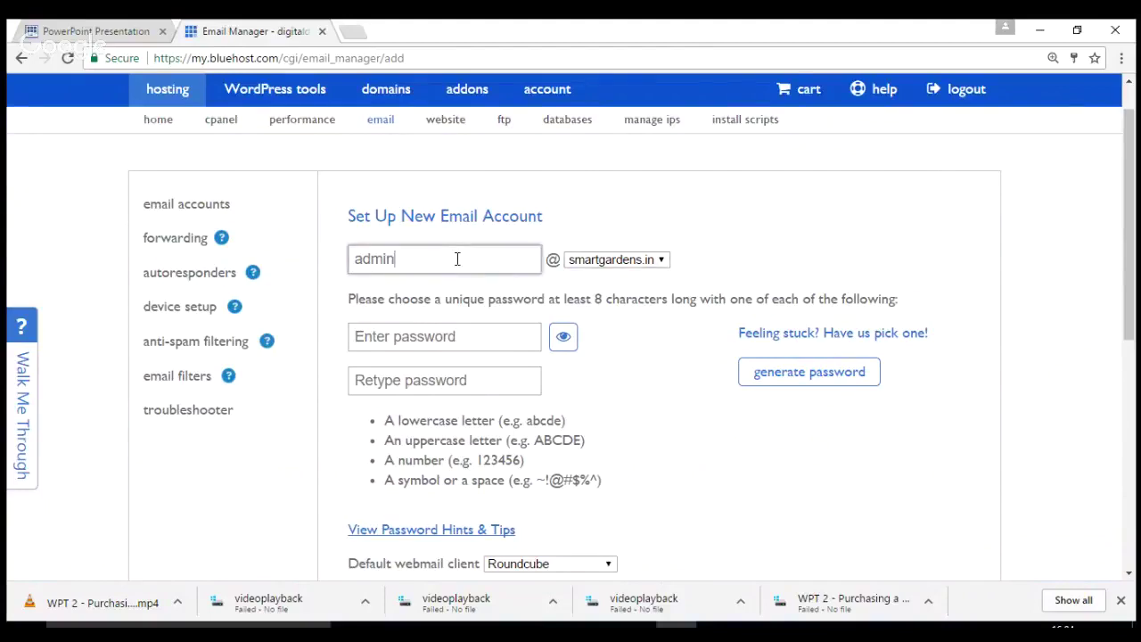
left_click(458, 338)
type("*********")
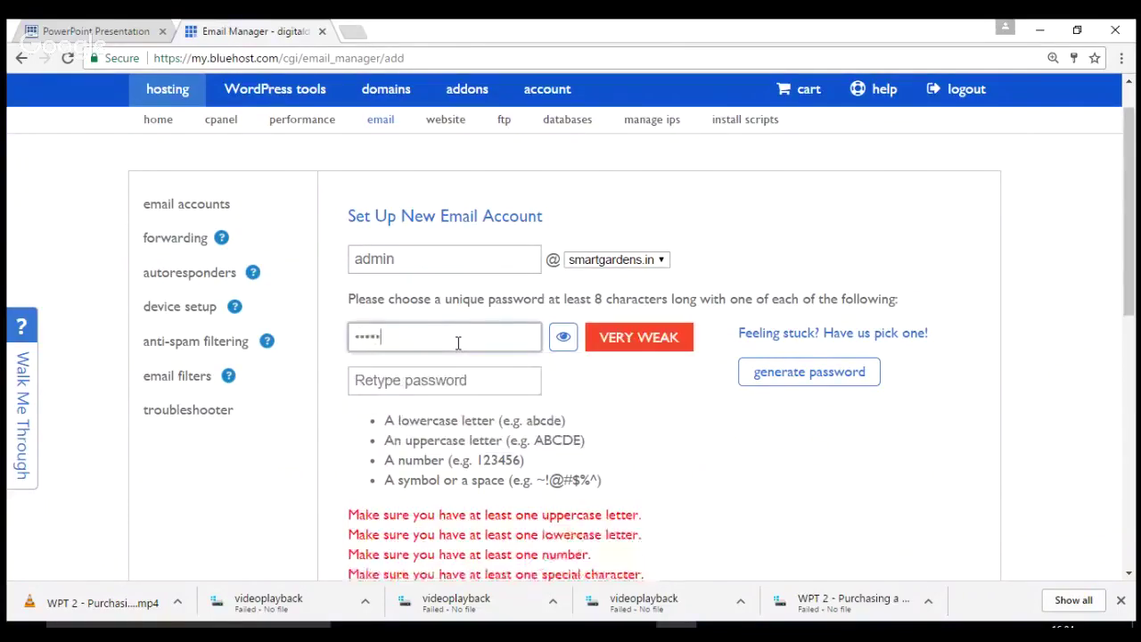
key("Tab")
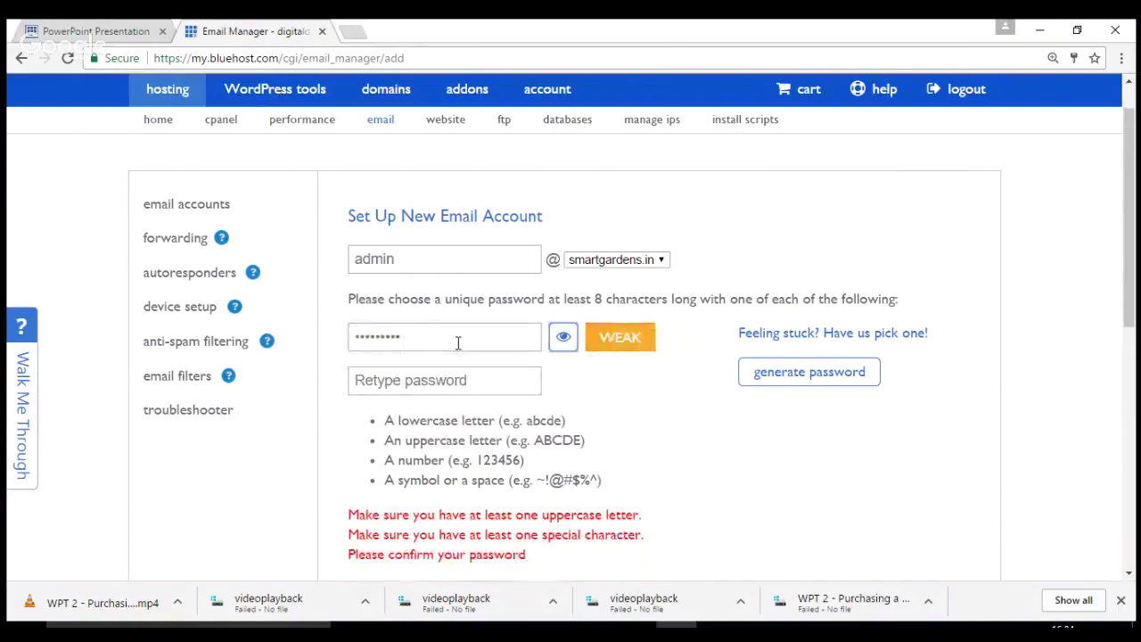
left_click(464, 381)
type("*****")
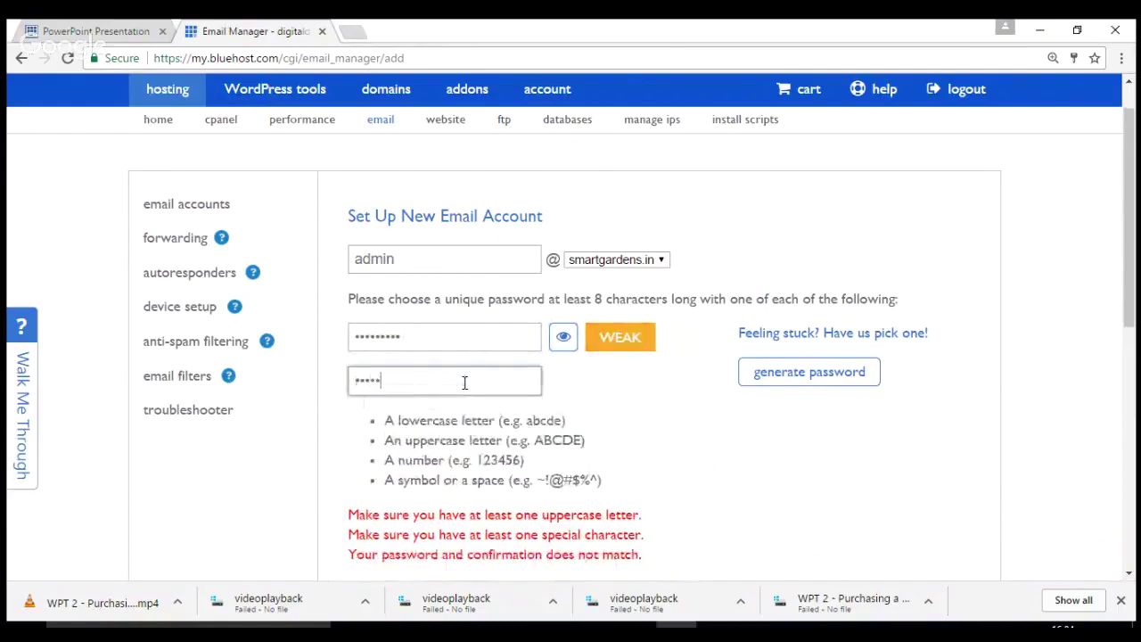
type("*")
left_click_drag(403, 336, 346, 339)
type("***")
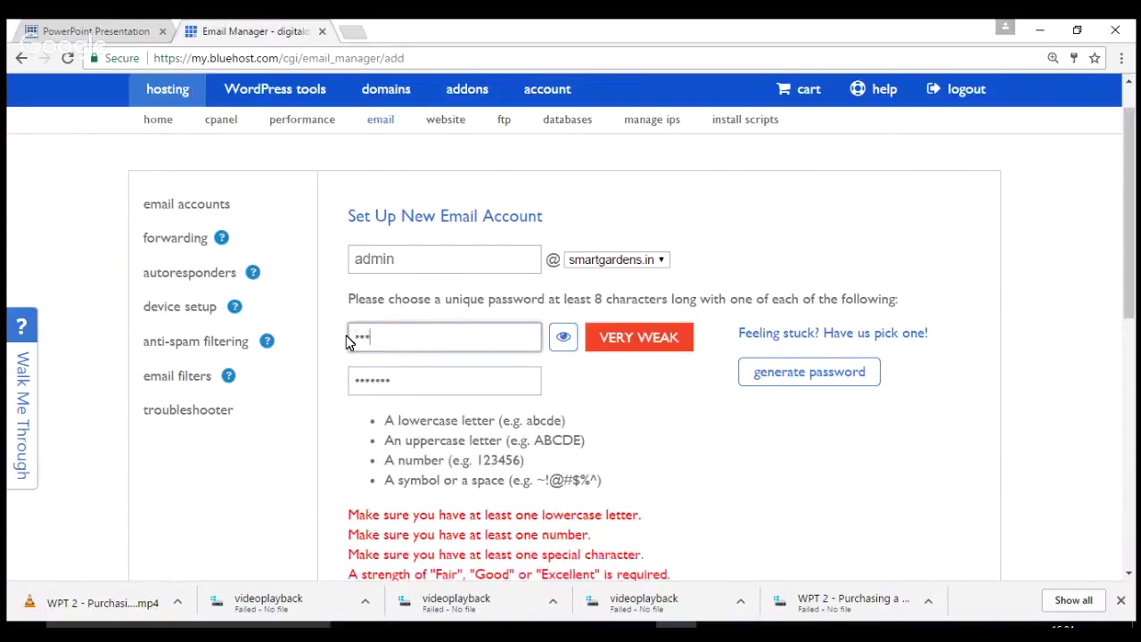
type("******")
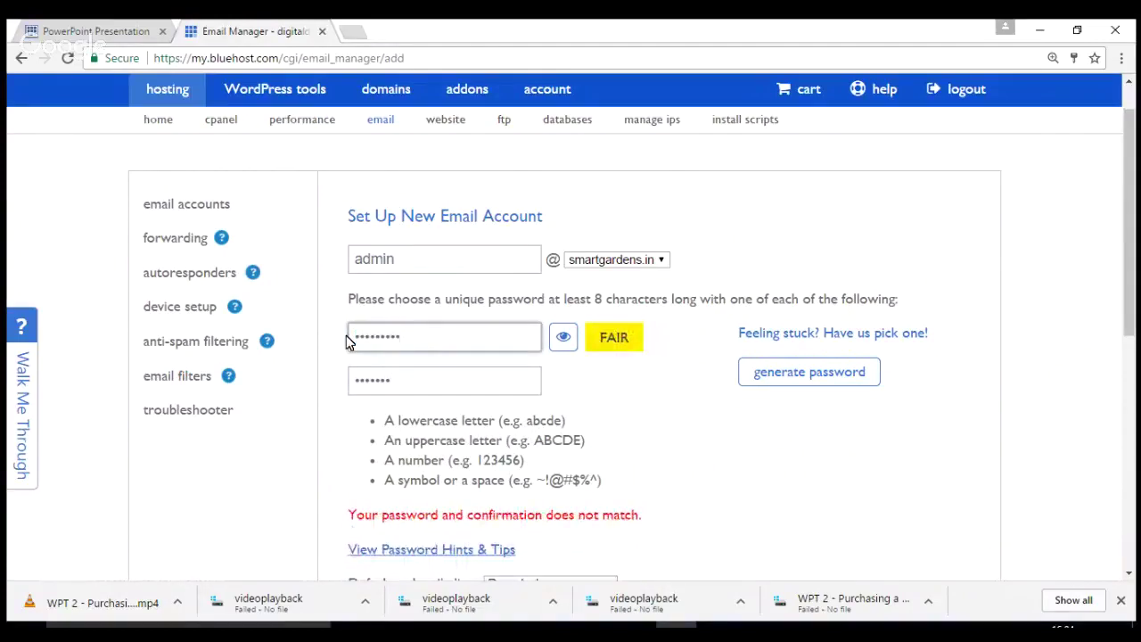
left_click(401, 387)
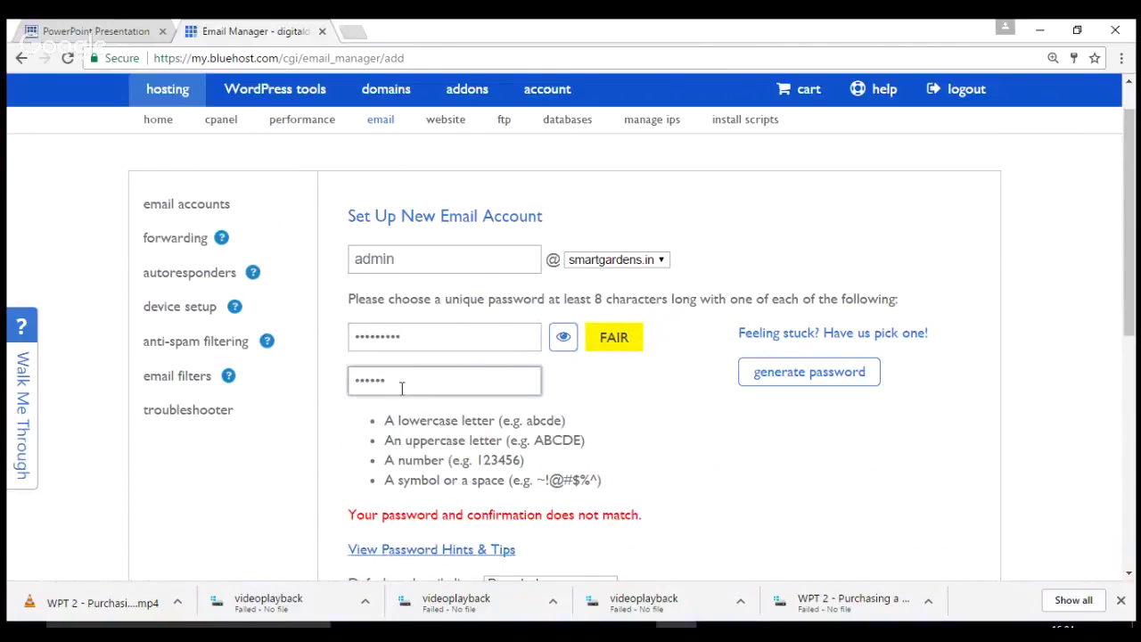
key("BackSpace")
key("BackSpace")
type("*********")
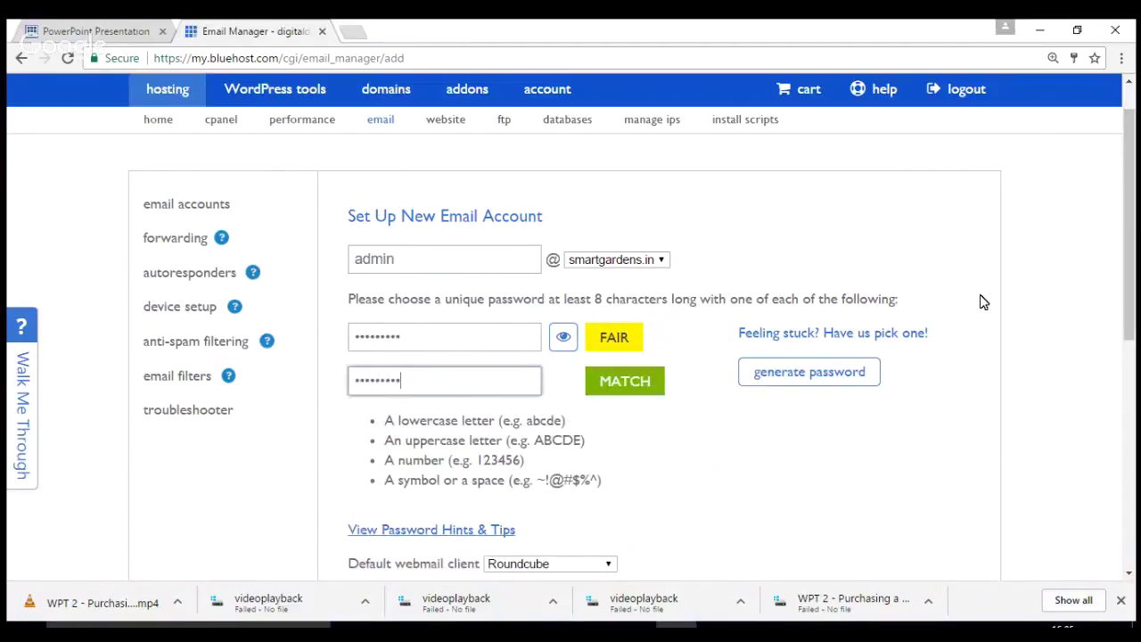
left_click_drag(1130, 235, 1055, 309)
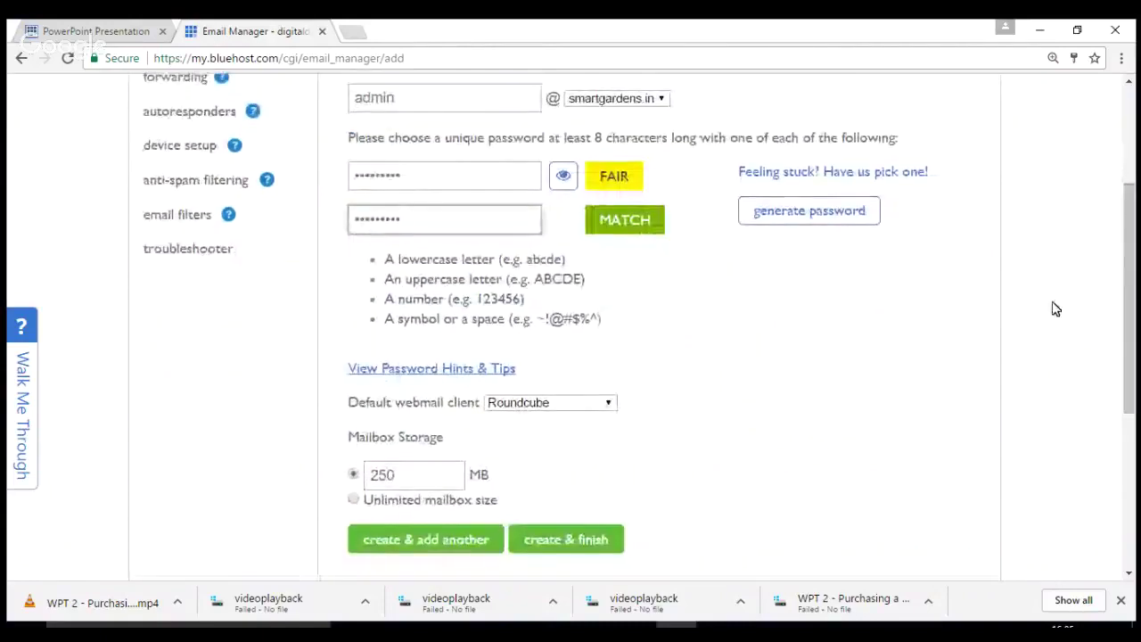
left_click_drag(400, 479, 372, 479)
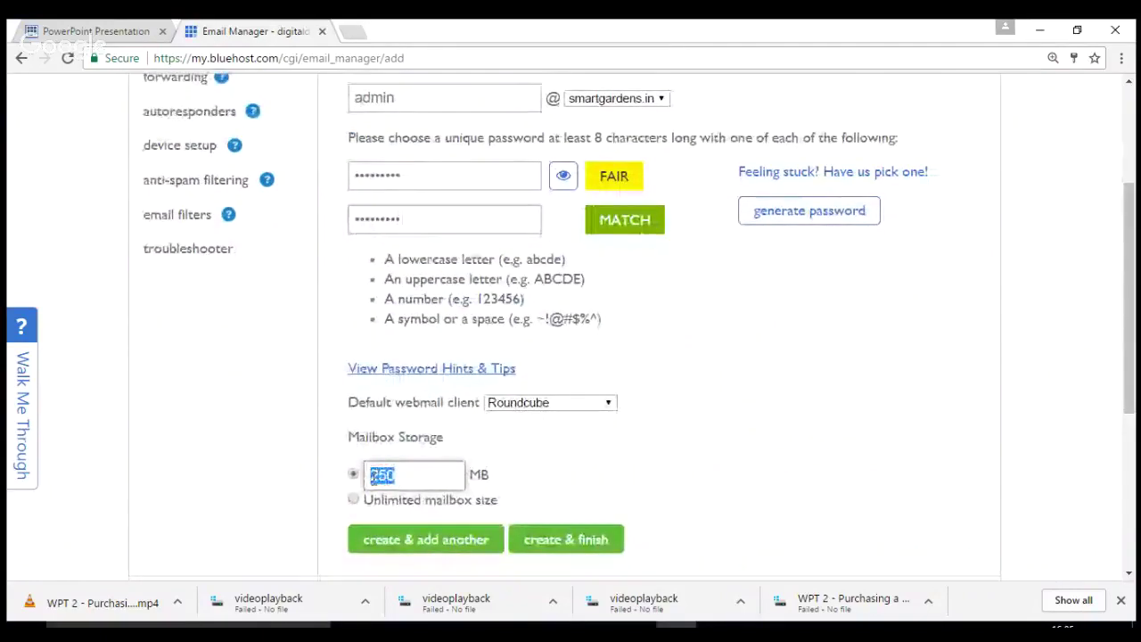
left_click(441, 541)
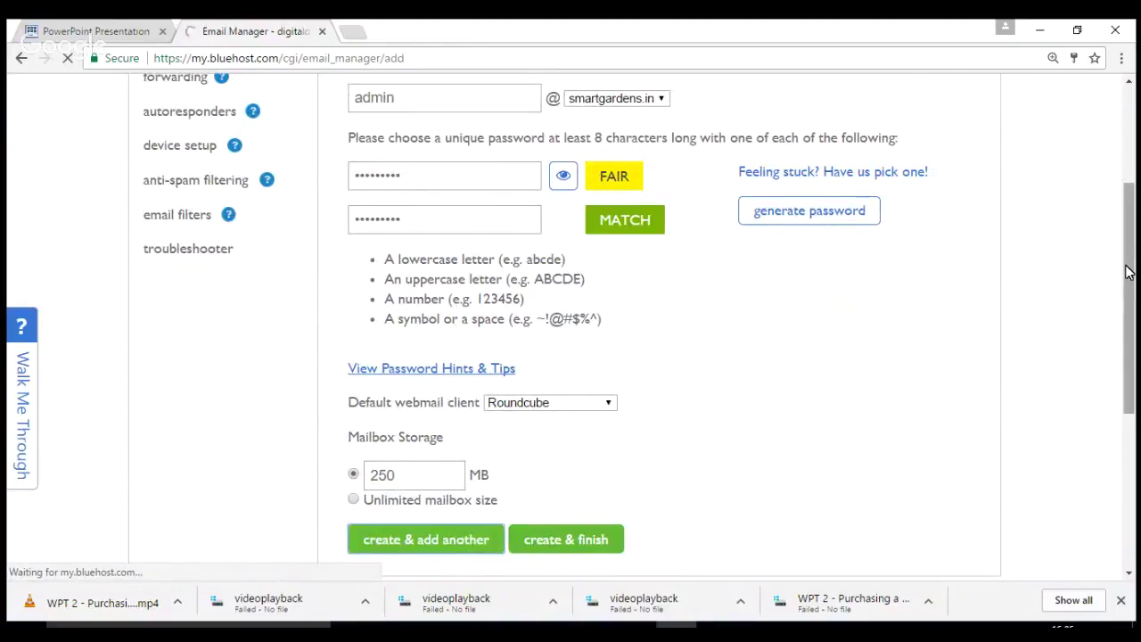
right_click(1129, 218)
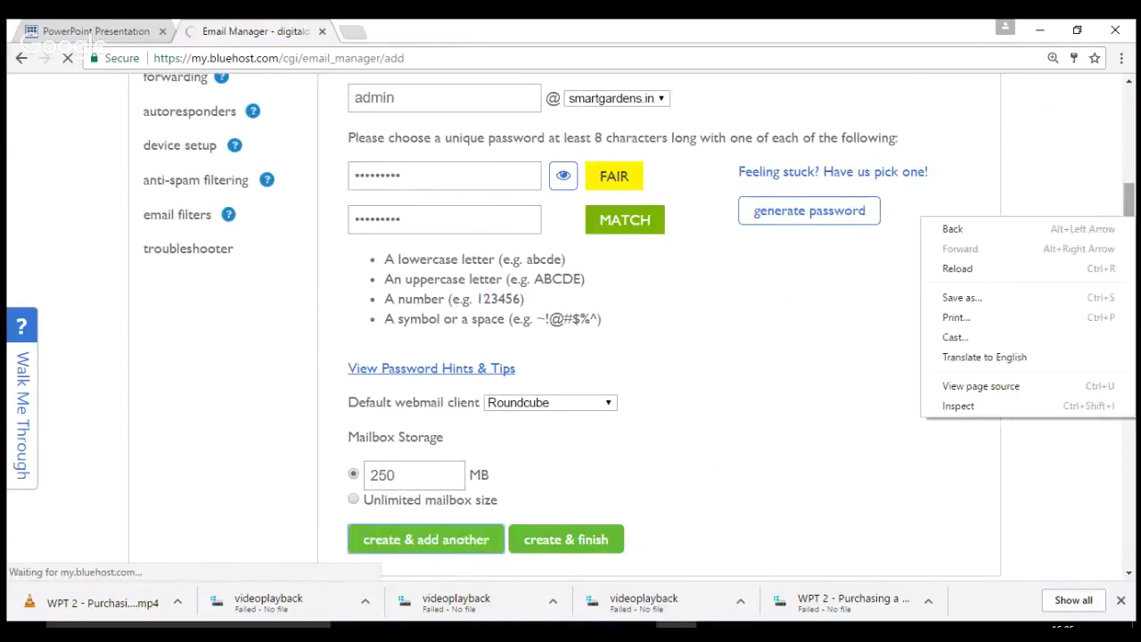
left_click(1114, 194)
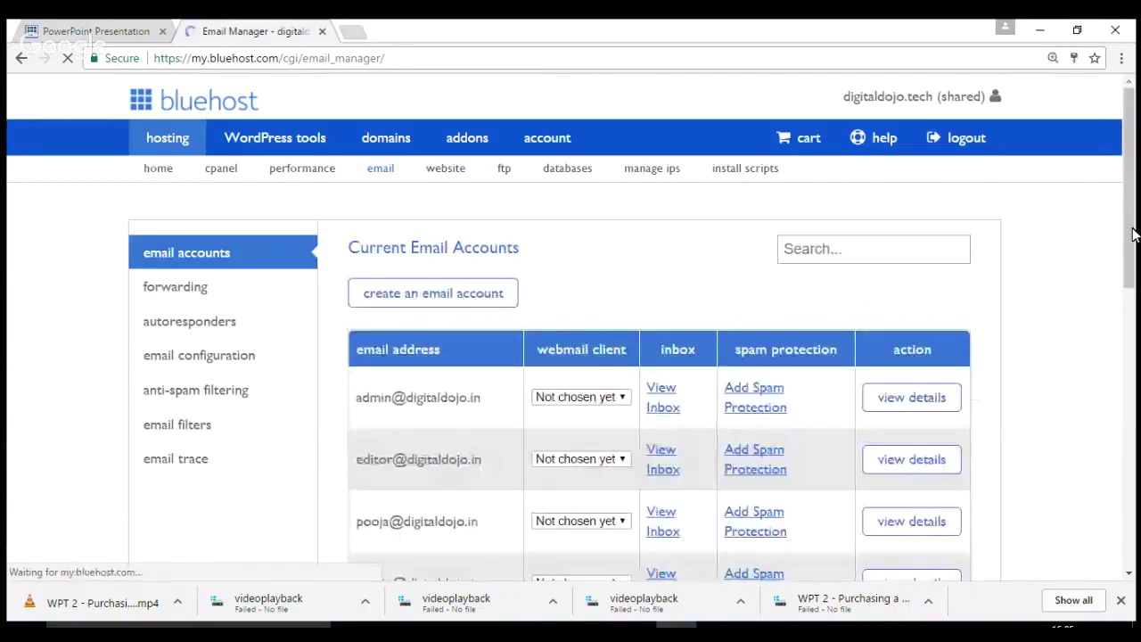
left_click_drag(1132, 234, 1127, 386)
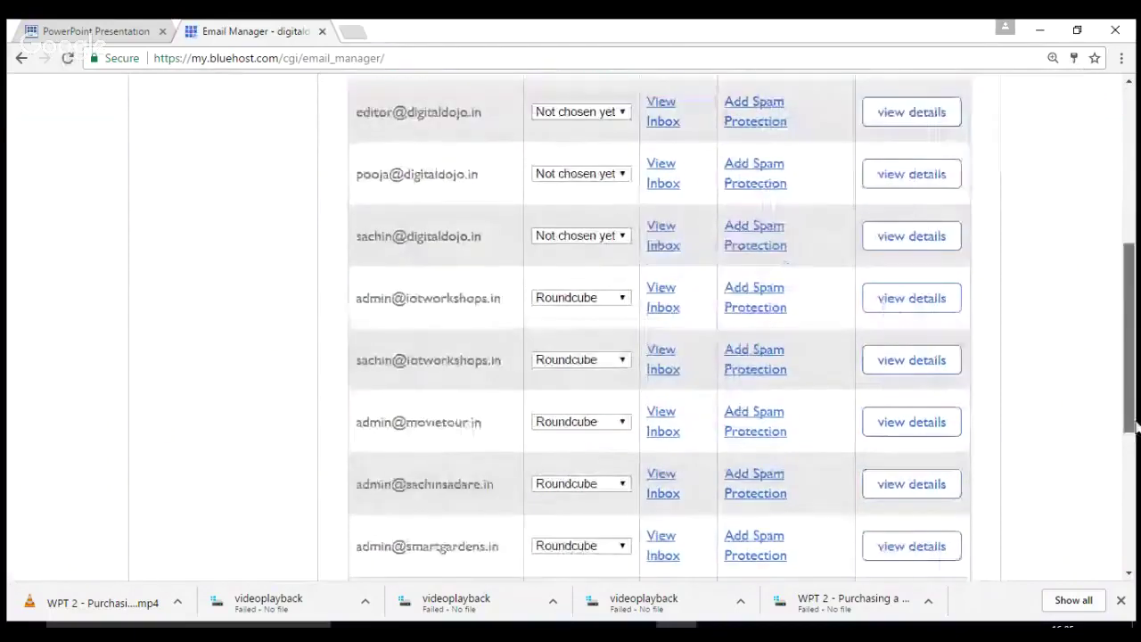
left_click_drag(1125, 370, 1126, 441)
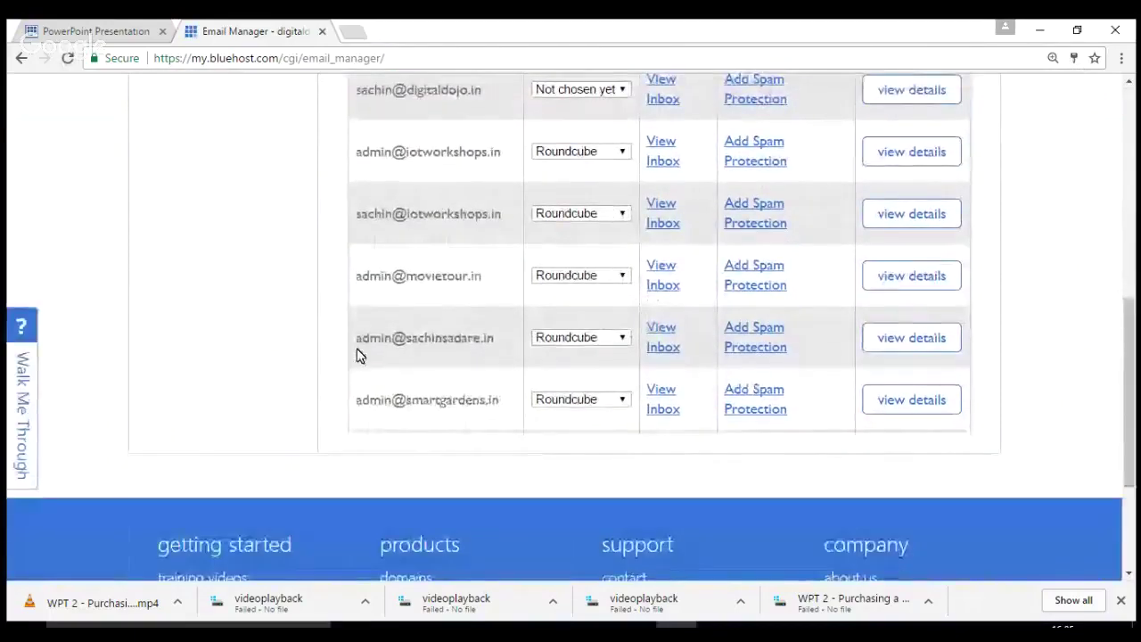
left_click_drag(356, 398, 986, 400)
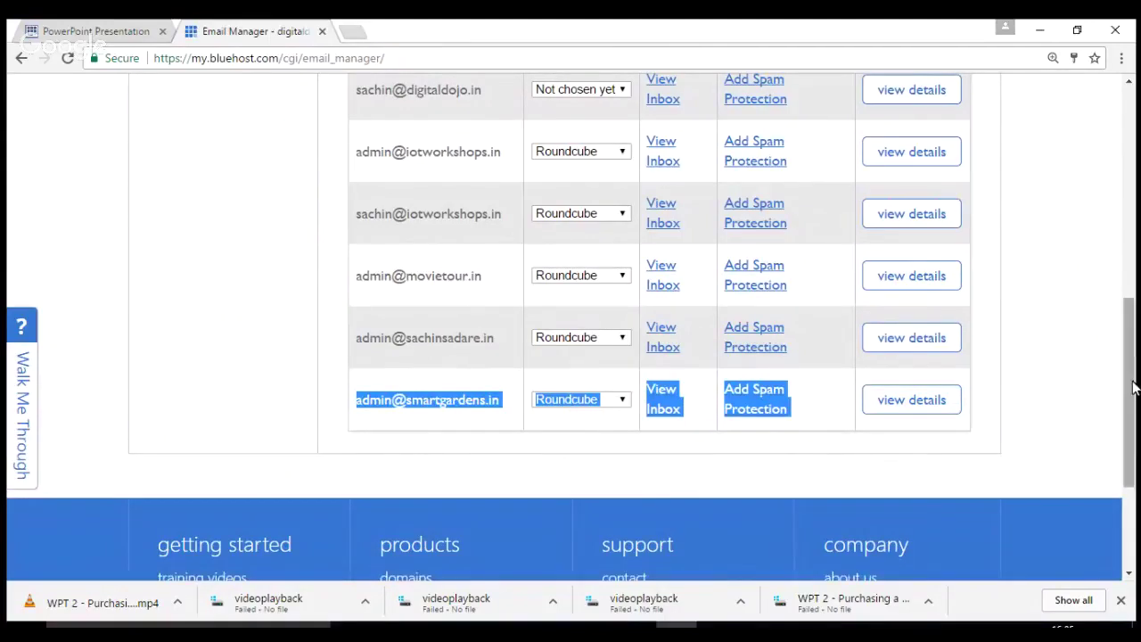
left_click_drag(1120, 374, 1122, 201)
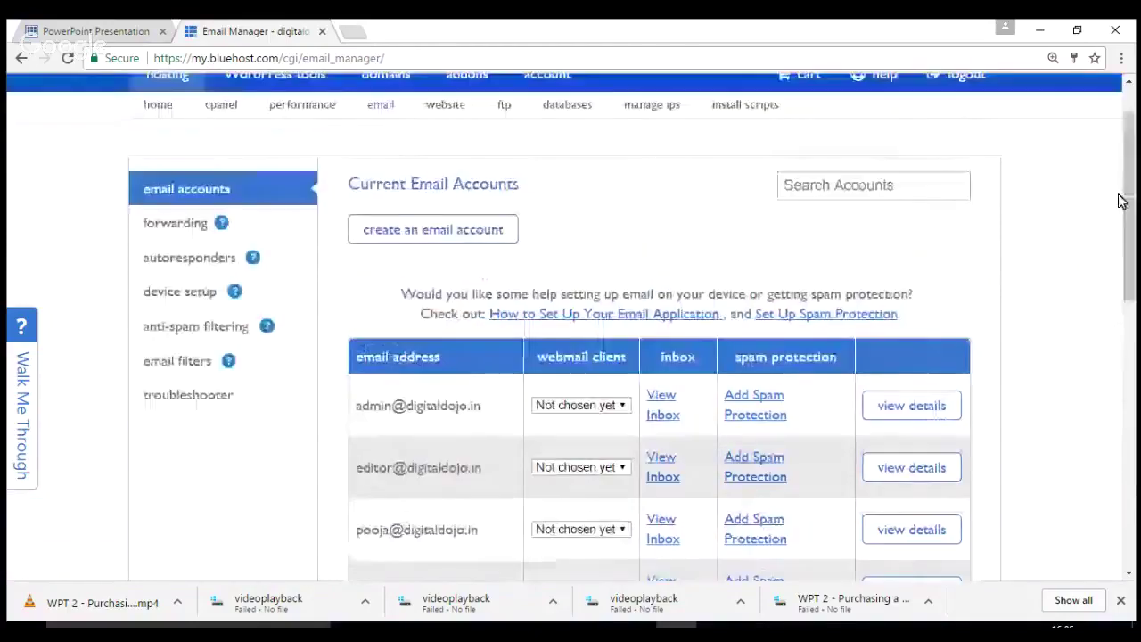
left_click(130, 36)
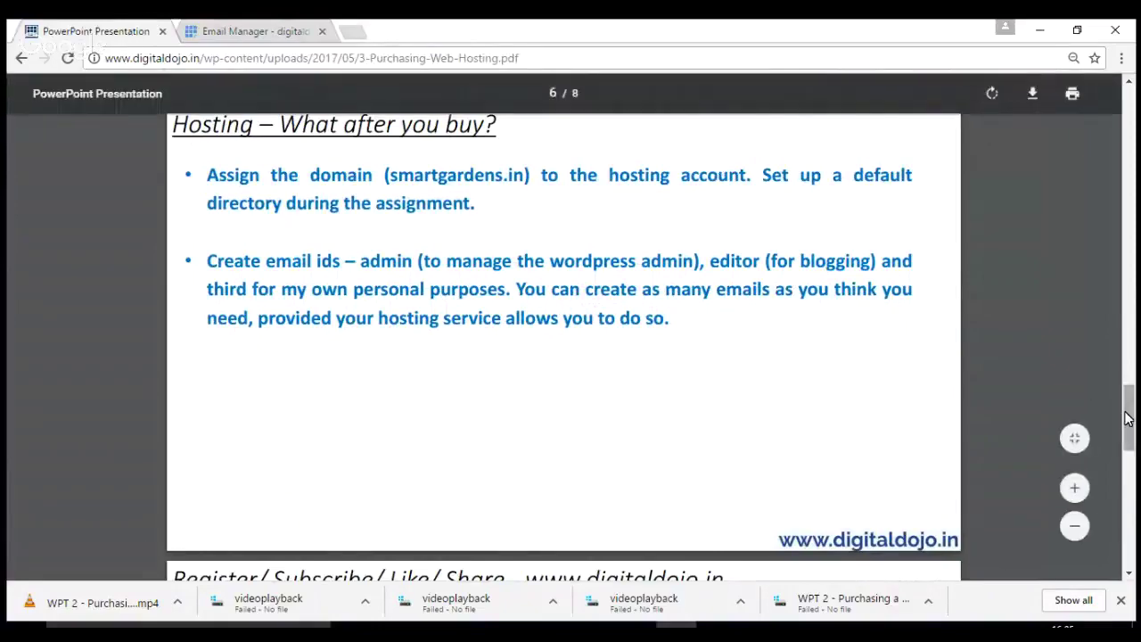
- Scroll past the Register/Subscribe slide to the final 'Thank You!' slide, page 8 of 8
left_click_drag(1126, 419, 1136, 479)
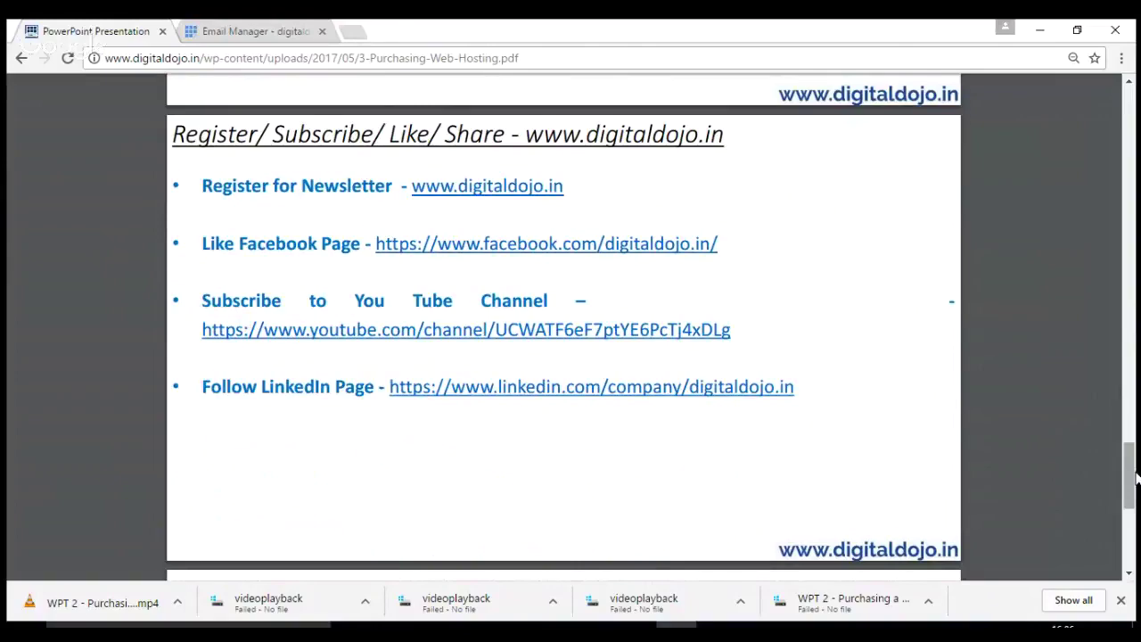
left_click_drag(1133, 478, 1135, 548)
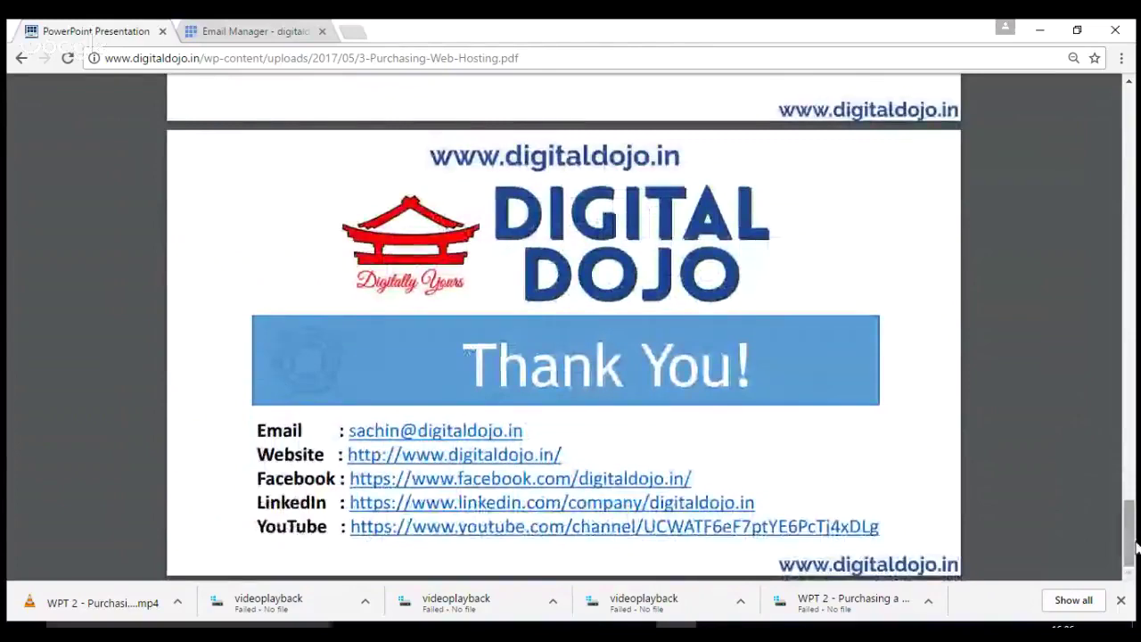
mouse_move(1119, 552)
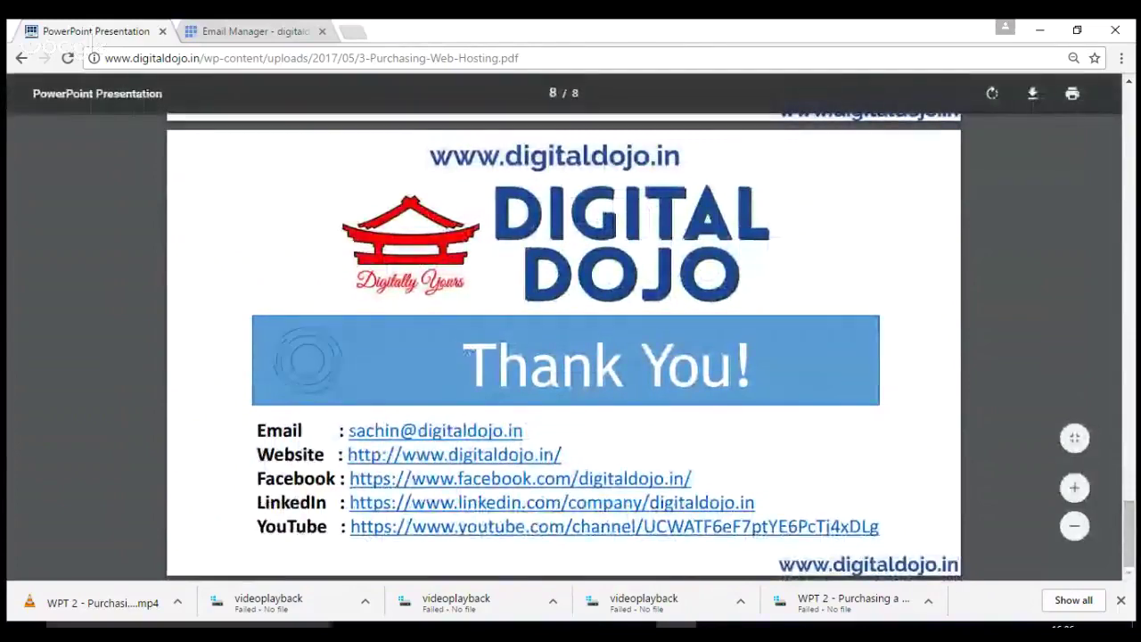